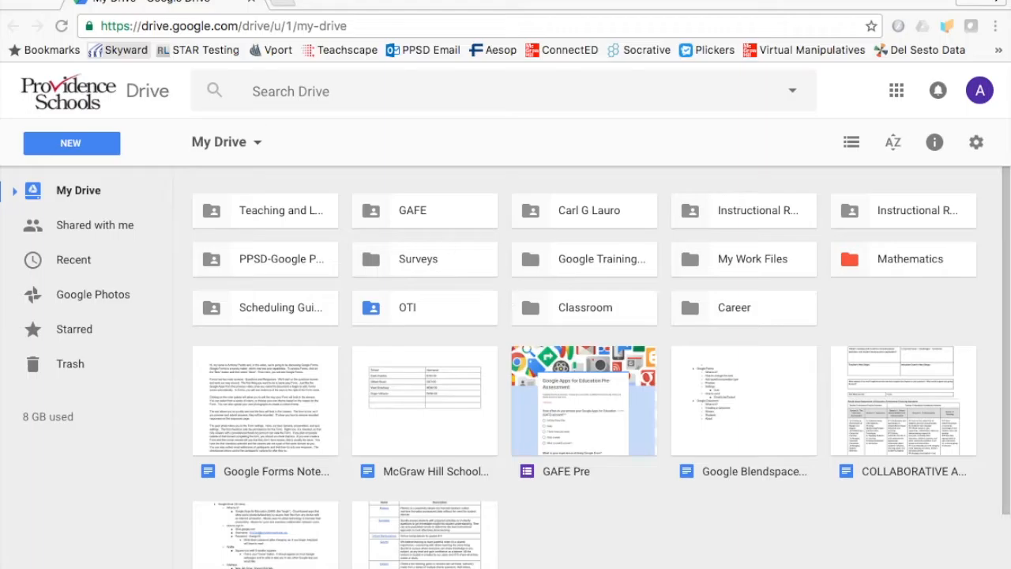
Create a new blank Google Form from My Drive.
{"action": "left_click", "coordinate": [45, 149]}
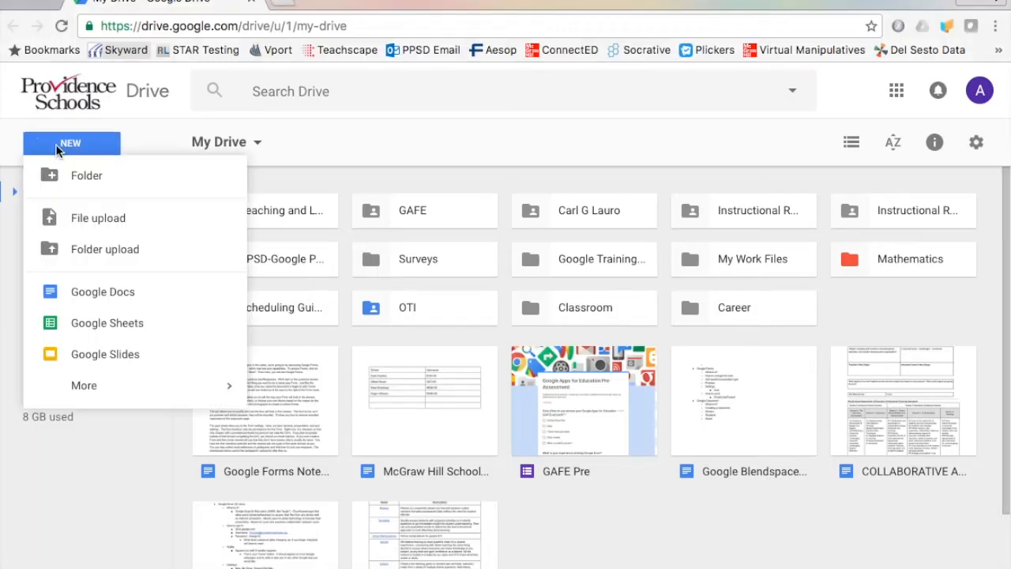
{"action": "left_click", "coordinate": [133, 384]}
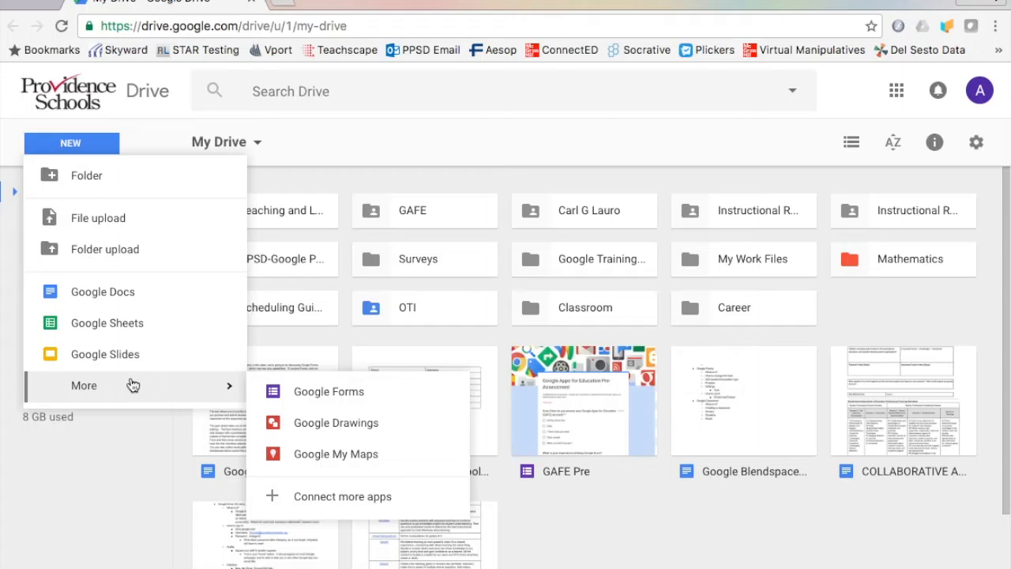
{"action": "left_click", "coordinate": [290, 406]}
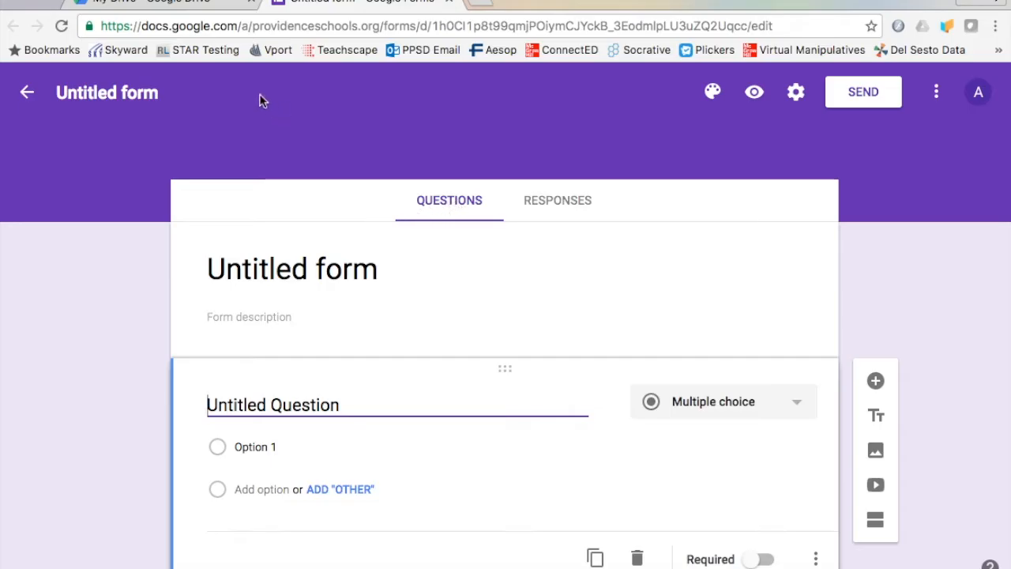
Name the untitled form "Test Form".
{"action": "left_click", "coordinate": [135, 93]}
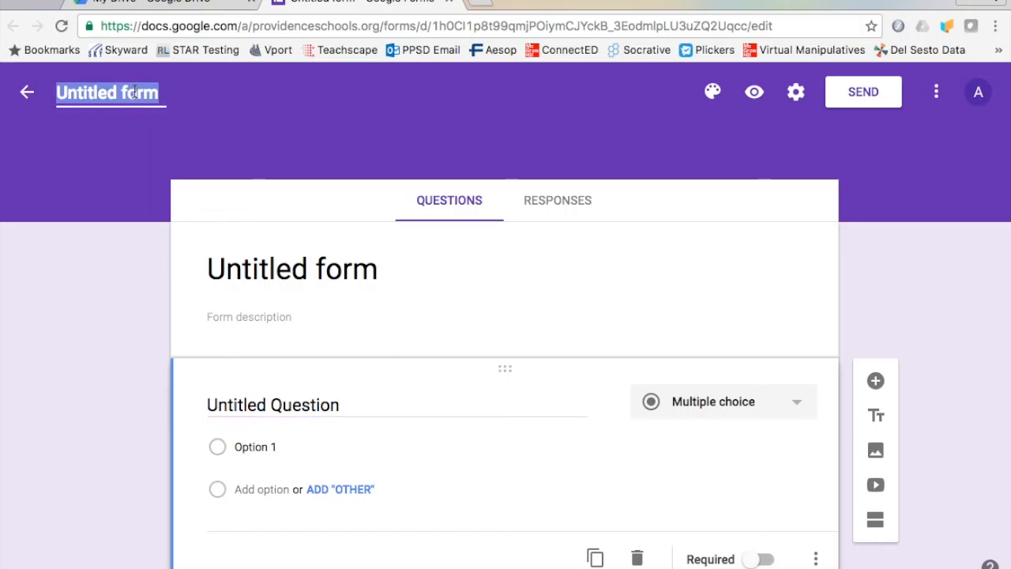
{"action": "type", "text": "Test Form"}
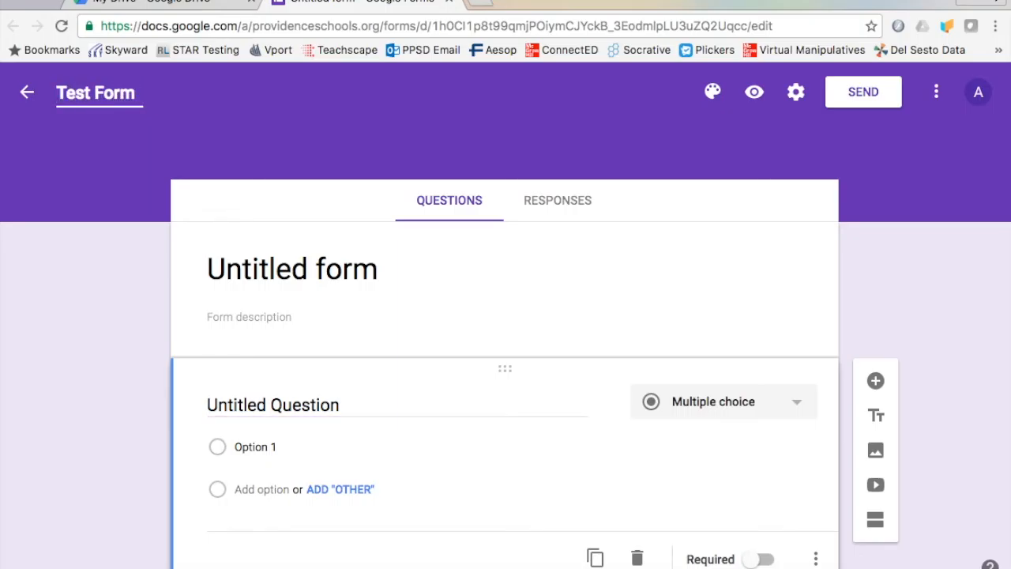
{"action": "left_click", "coordinate": [228, 213]}
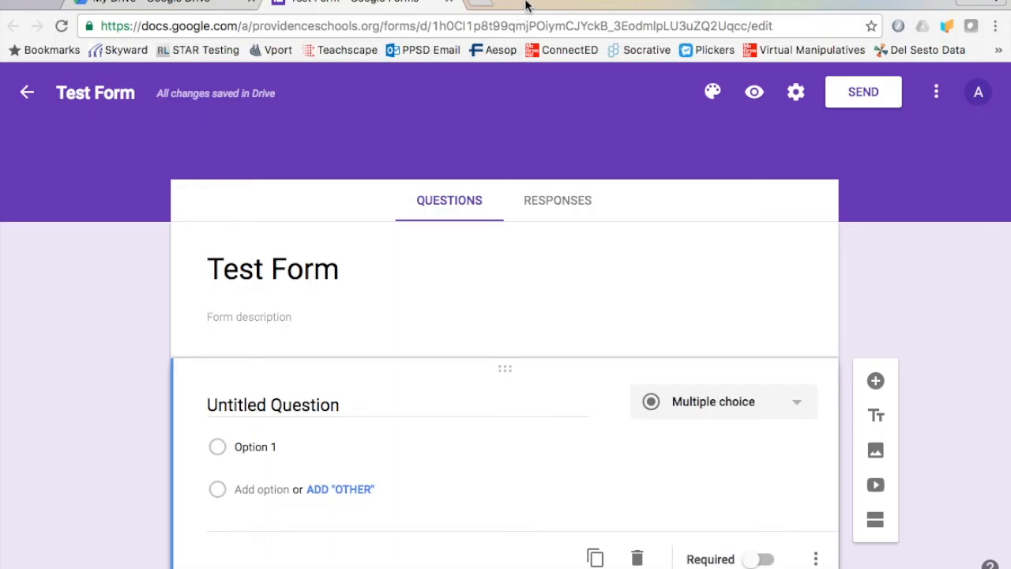
Browse the image themes for the form, including photo upload, Work and School, Illustrations and Birthday, without selecting one.
{"action": "left_click", "coordinate": [712, 92]}
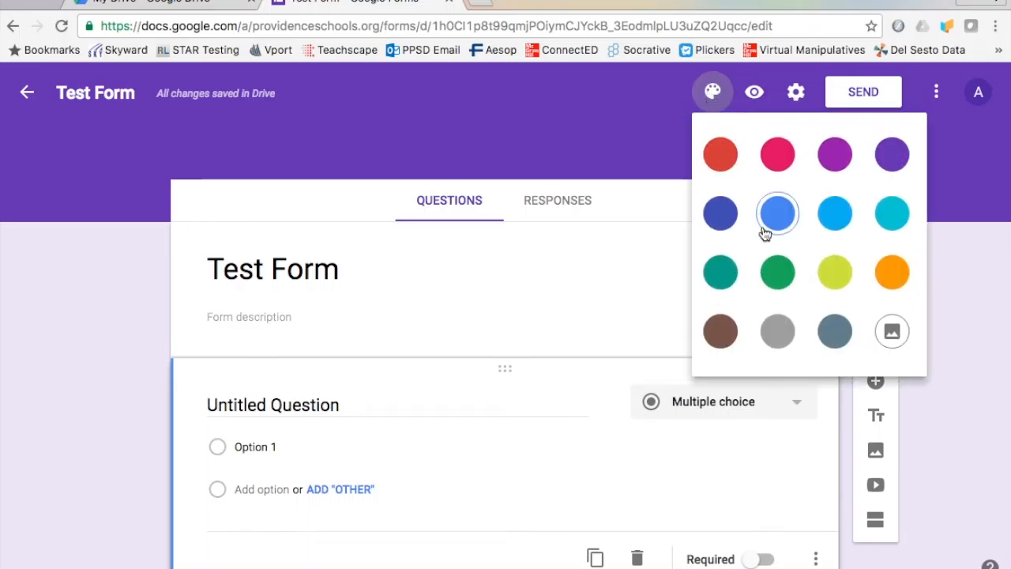
{"action": "left_click", "coordinate": [886, 331]}
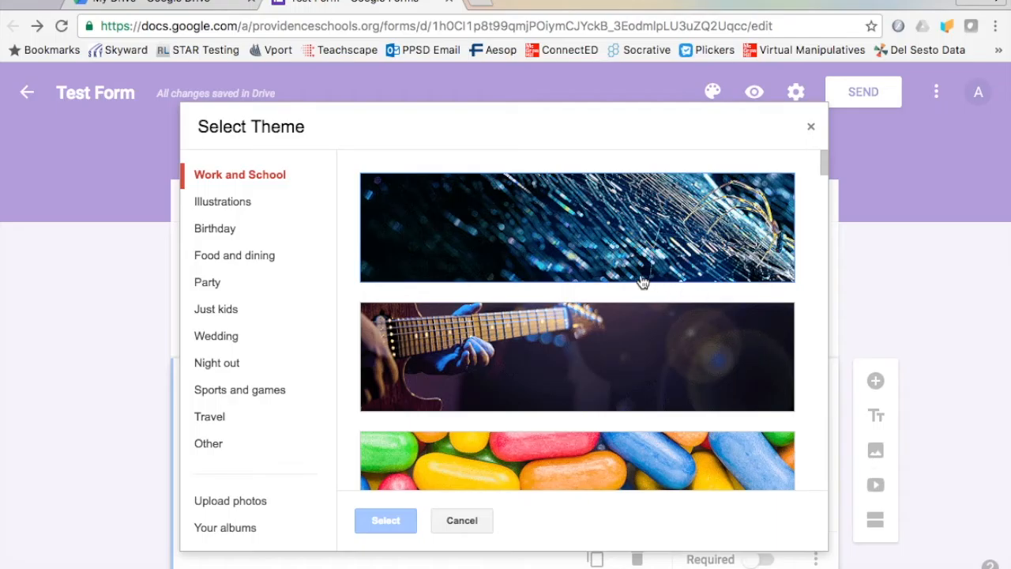
{"action": "left_click", "coordinate": [244, 505]}
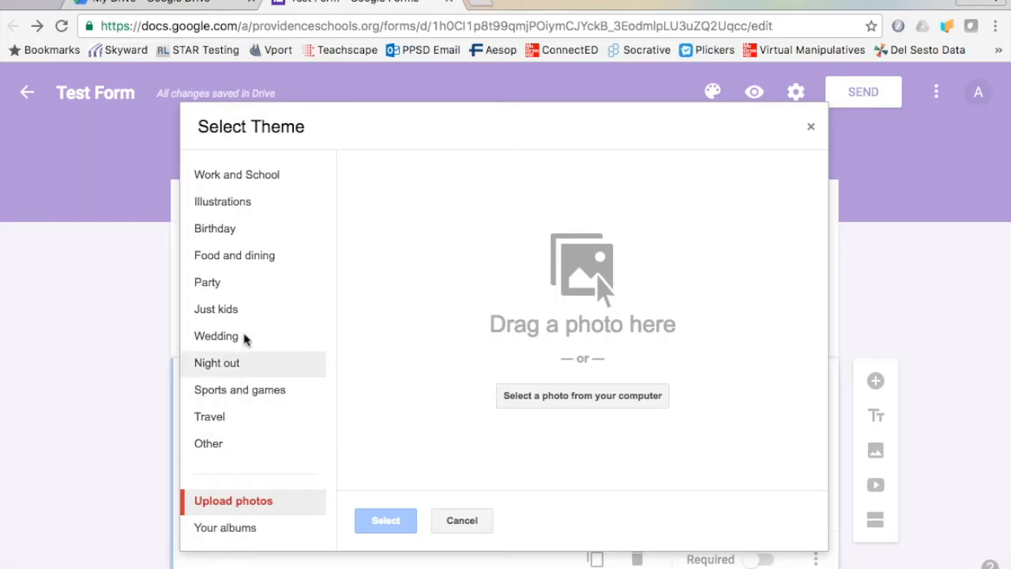
{"action": "left_click", "coordinate": [262, 178]}
{"action": "left_click", "coordinate": [255, 203]}
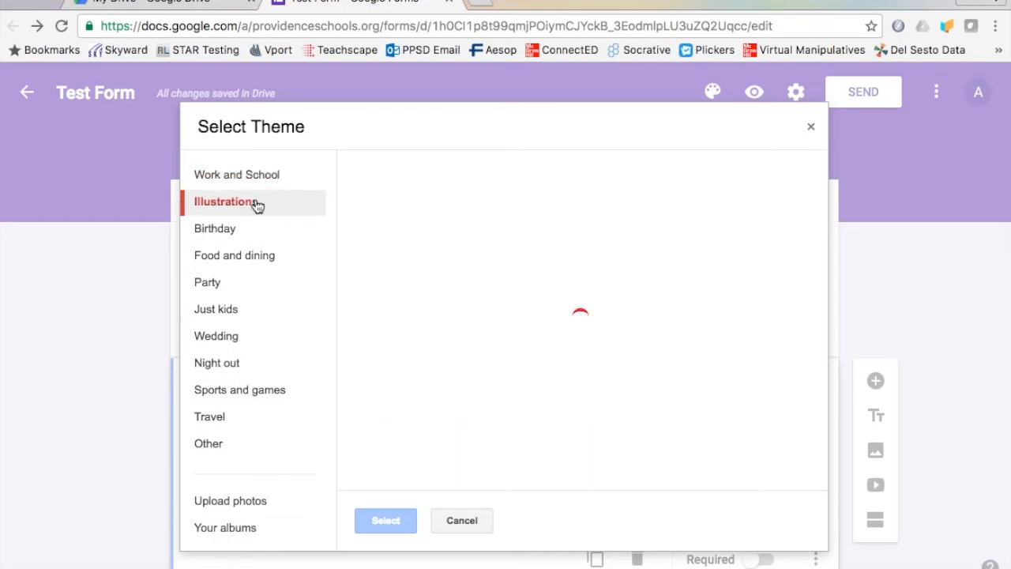
{"action": "left_click", "coordinate": [249, 232]}
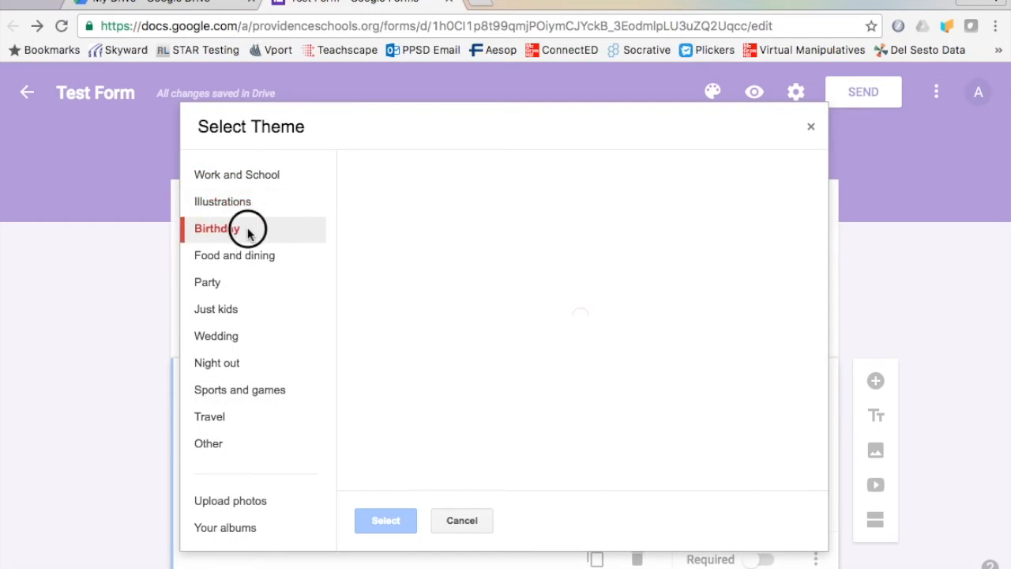
{"action": "right_click", "coordinate": [458, 521]}
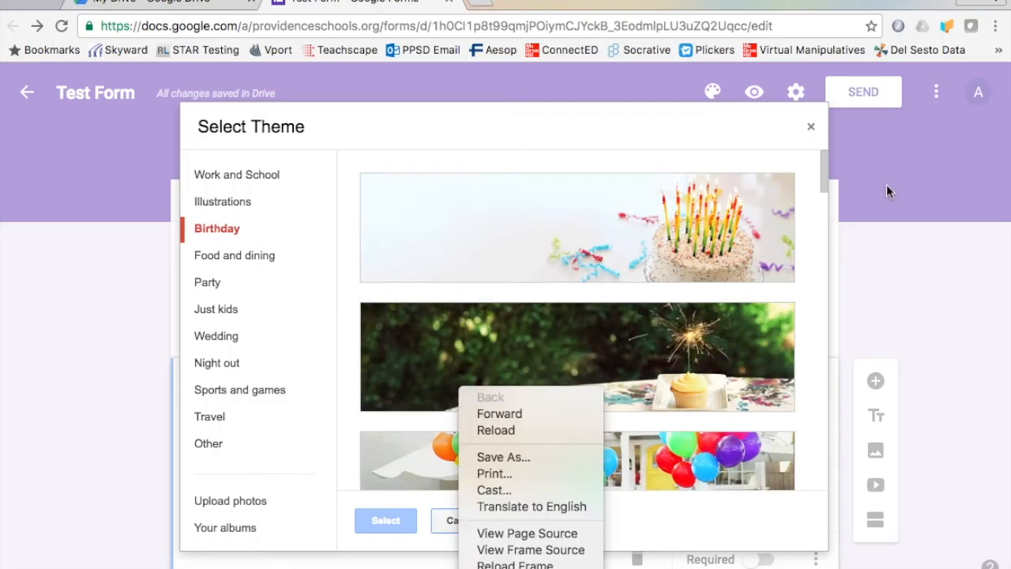
{"action": "left_click", "coordinate": [338, 497]}
{"action": "left_click", "coordinate": [458, 523]}
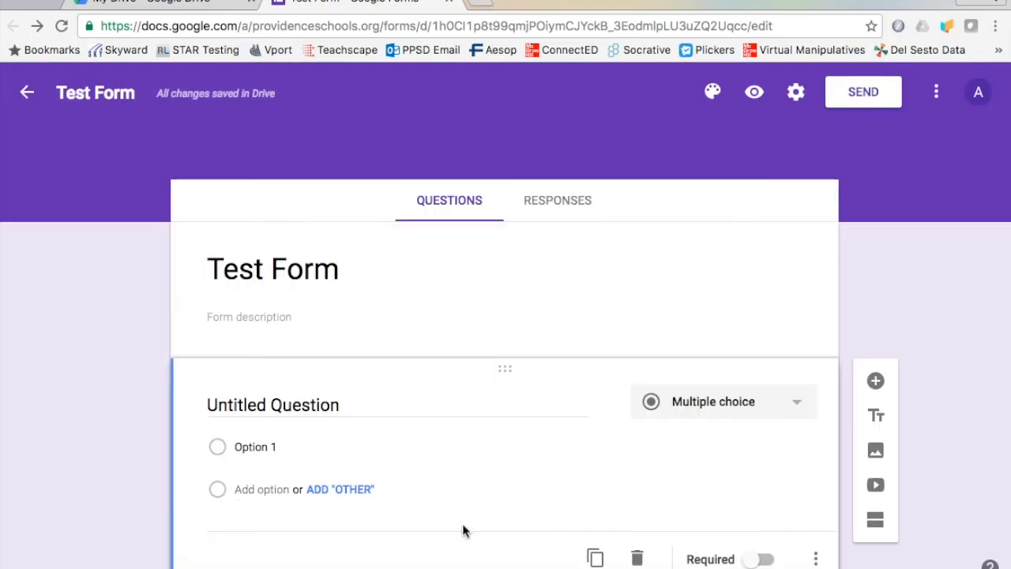
Preview the form, return to its editor, and review the general sign-in and respondent settings without changing them.
{"action": "left_click", "coordinate": [752, 94]}
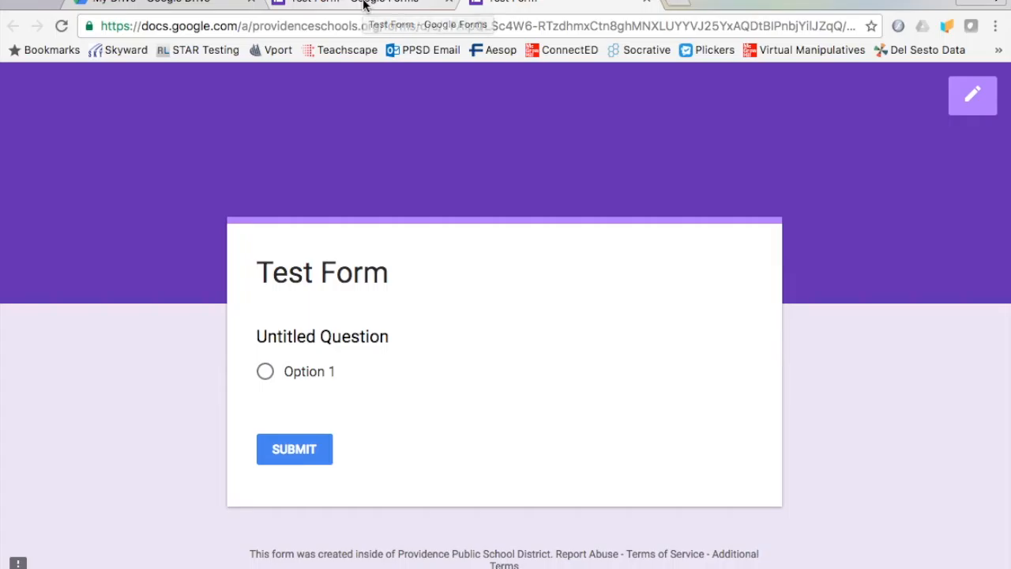
{"action": "left_click", "coordinate": [363, 4]}
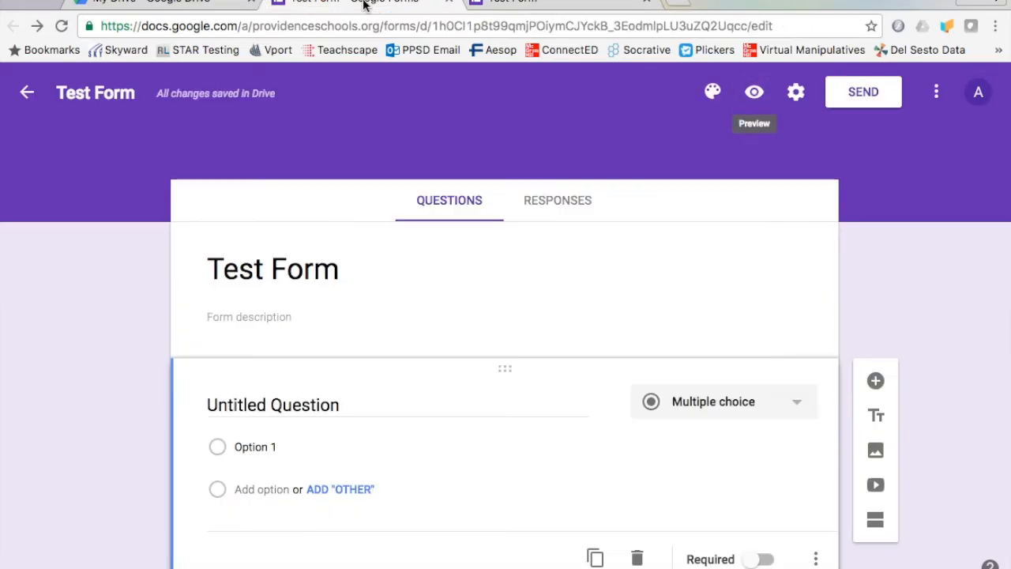
{"action": "left_click", "coordinate": [796, 93]}
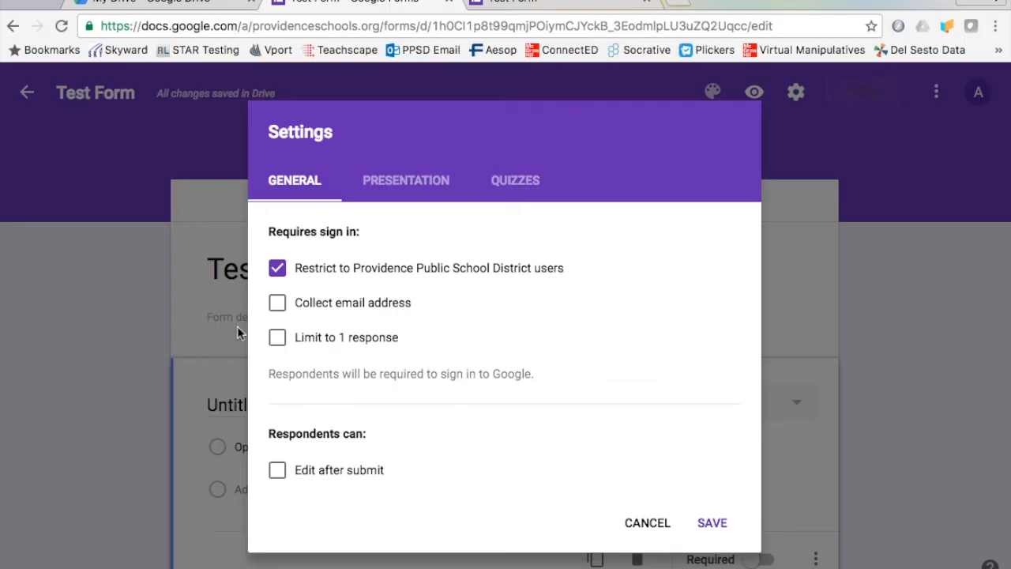
{"action": "scroll", "coordinate": [440, 462], "scroll_direction": "down", "scroll_amount": 1}
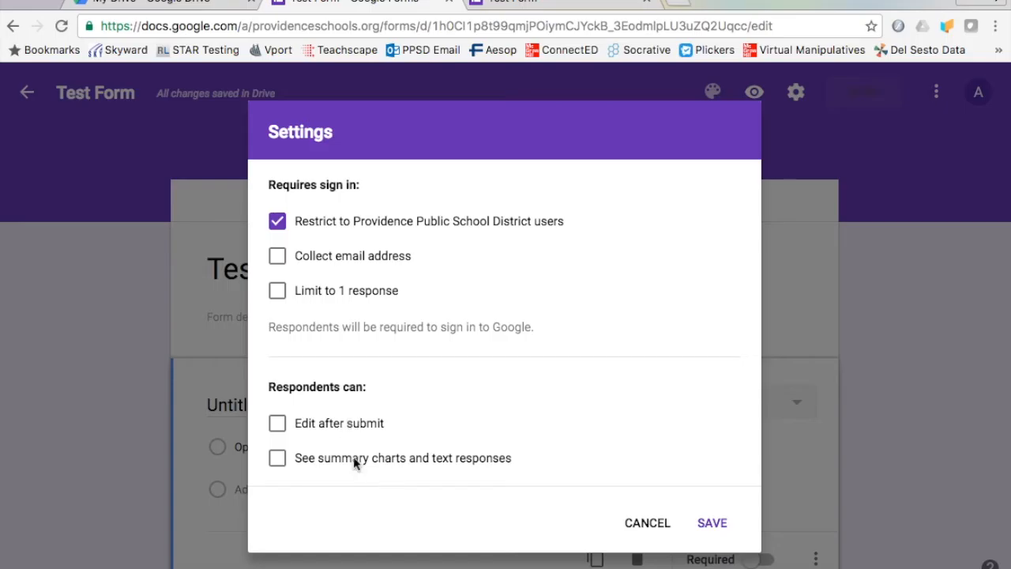
{"action": "left_click", "coordinate": [649, 534]}
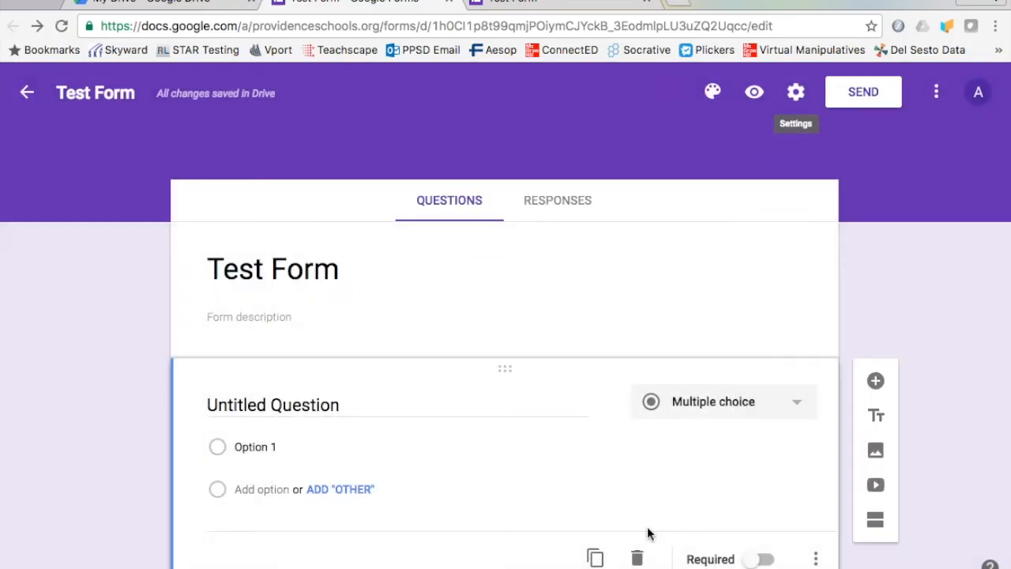
Set the confirmation message in the form's presentation settings to "Thank you!".
{"action": "left_click", "coordinate": [799, 112]}
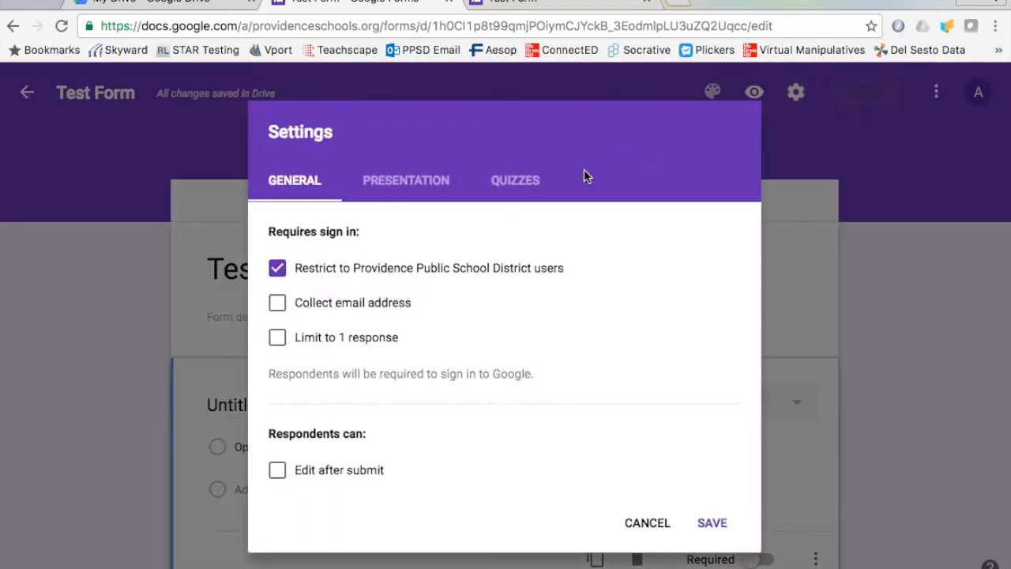
{"action": "left_click", "coordinate": [424, 184]}
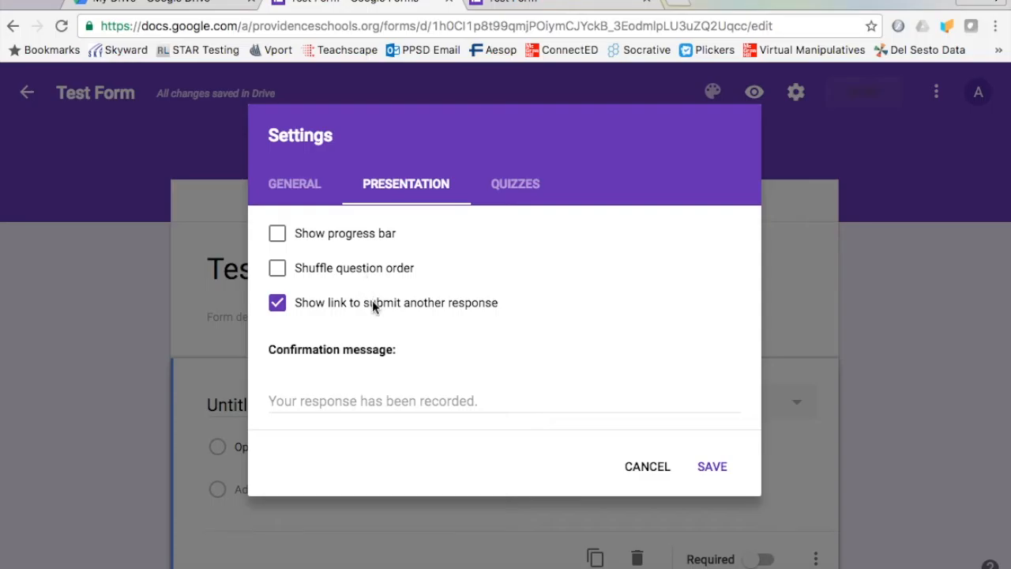
{"action": "left_click", "coordinate": [380, 401]}
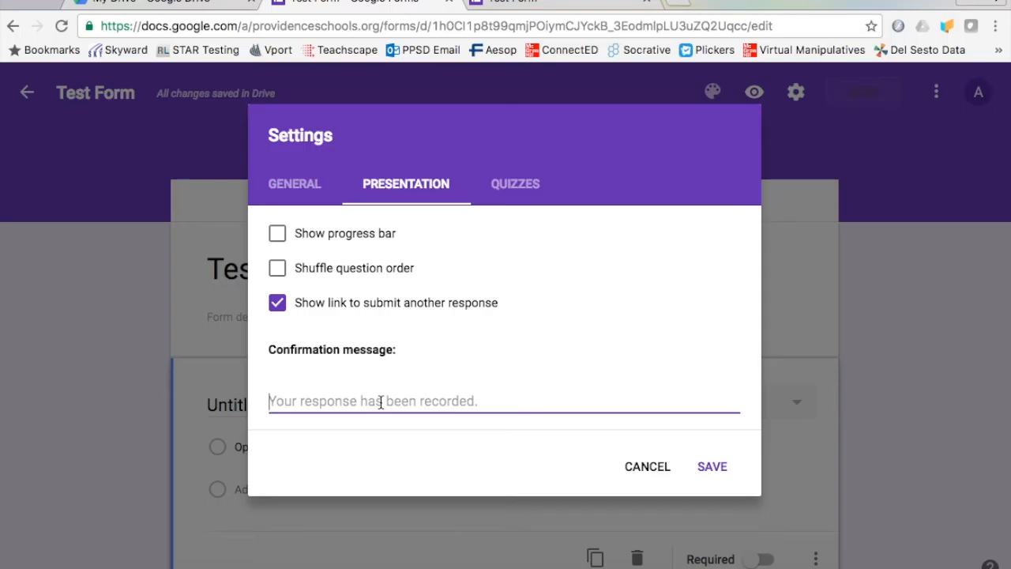
{"action": "type", "text": "Thank y"}
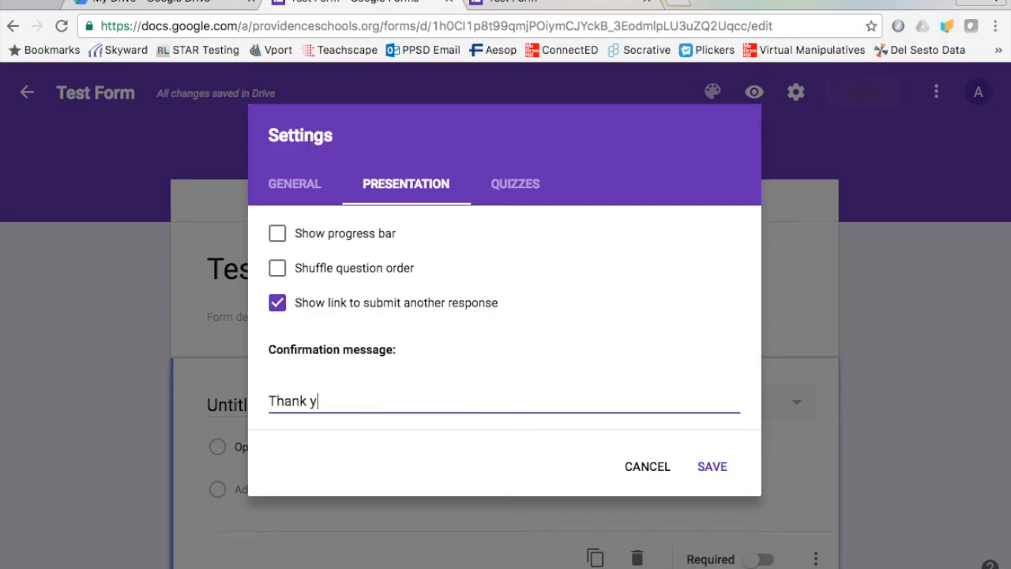
{"action": "type", "text": "ou!"}
Make the form a quiz, review the grade release and respondent visibility options, and save the settings.
{"action": "left_click", "coordinate": [506, 187]}
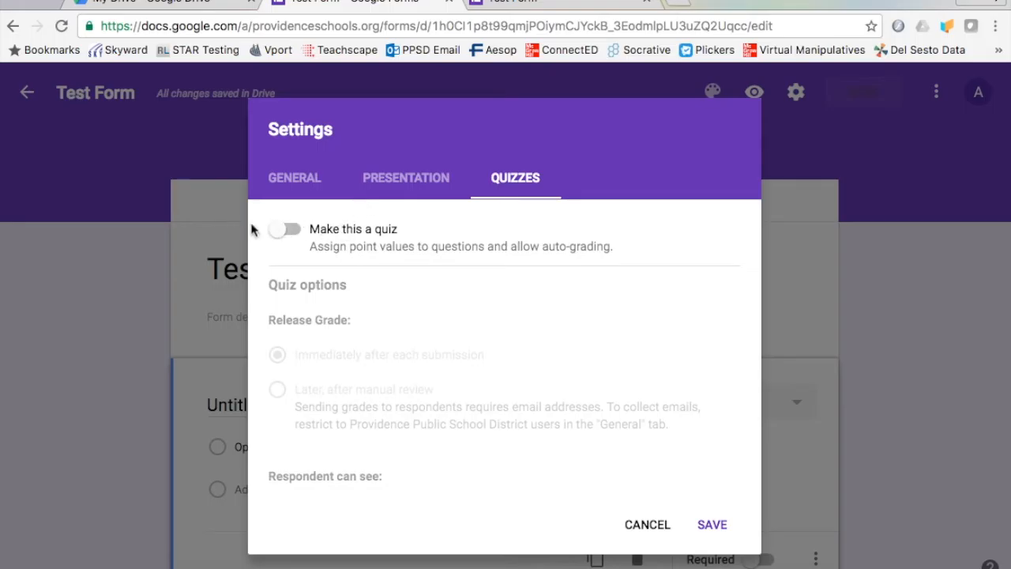
{"action": "left_click", "coordinate": [282, 231]}
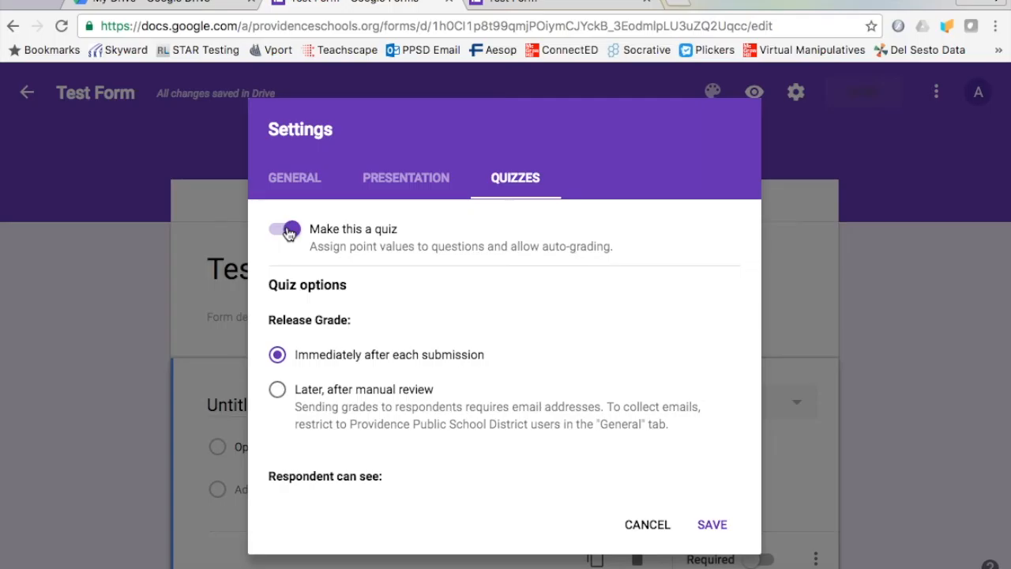
{"action": "scroll", "coordinate": [348, 404], "scroll_direction": "down", "scroll_amount": 2}
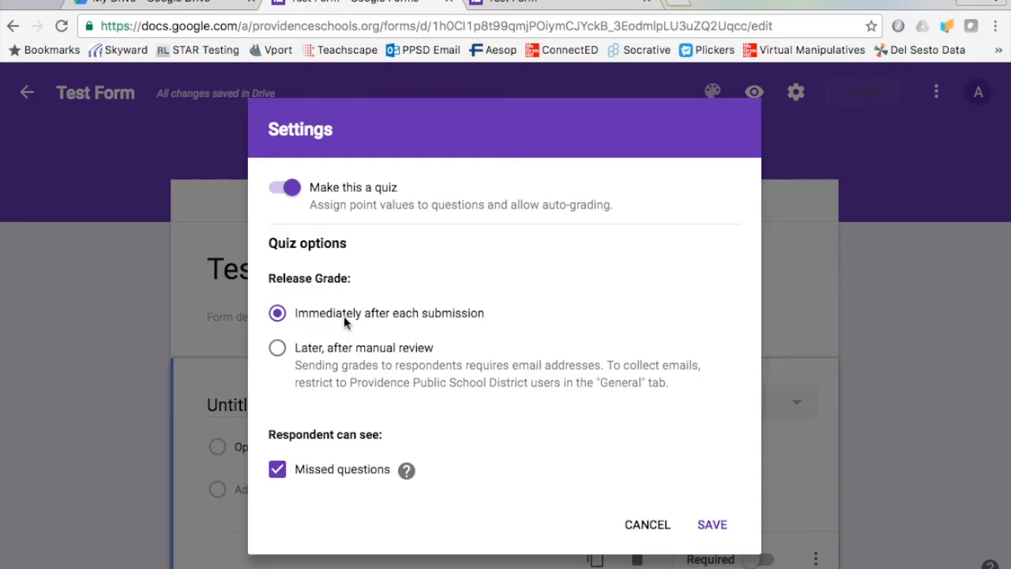
{"action": "scroll", "coordinate": [343, 316], "scroll_direction": "down", "scroll_amount": 3}
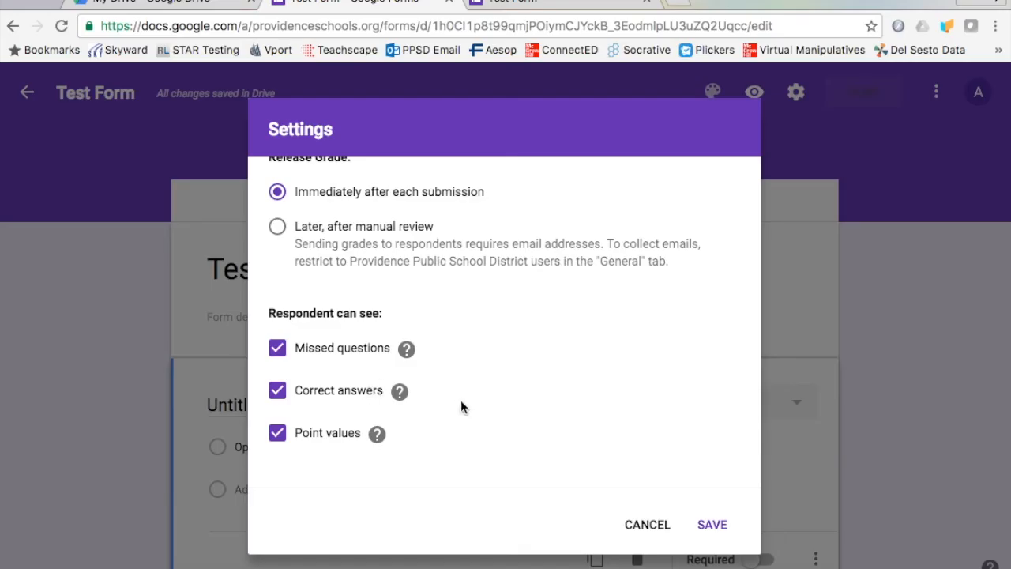
{"action": "left_click", "coordinate": [712, 526]}
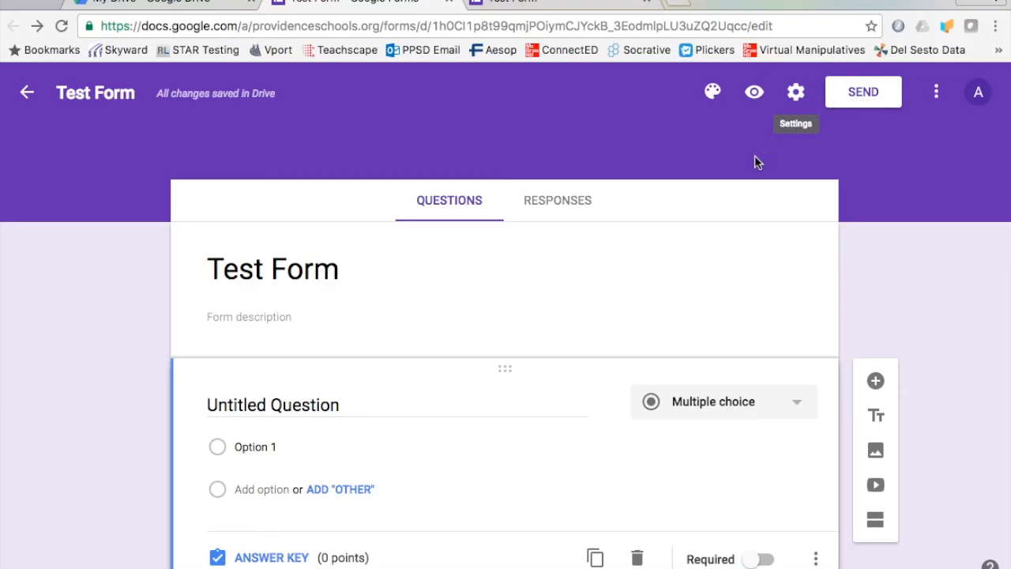
Enter "Answer each question" as the form description below the title.
{"action": "scroll", "coordinate": [754, 156], "scroll_direction": "down", "scroll_amount": 1}
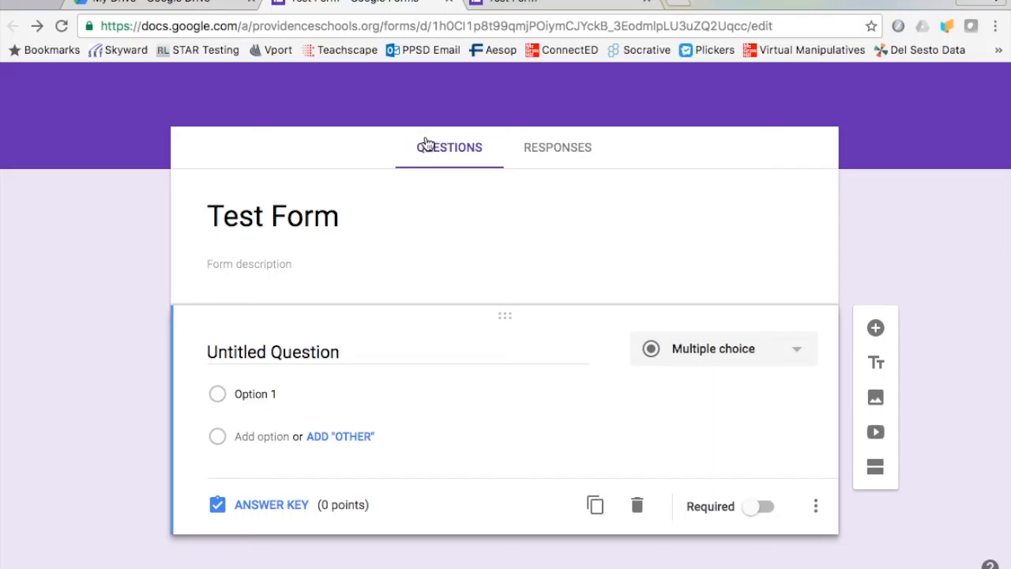
{"action": "left_click", "coordinate": [316, 216]}
{"action": "left_click", "coordinate": [263, 317]}
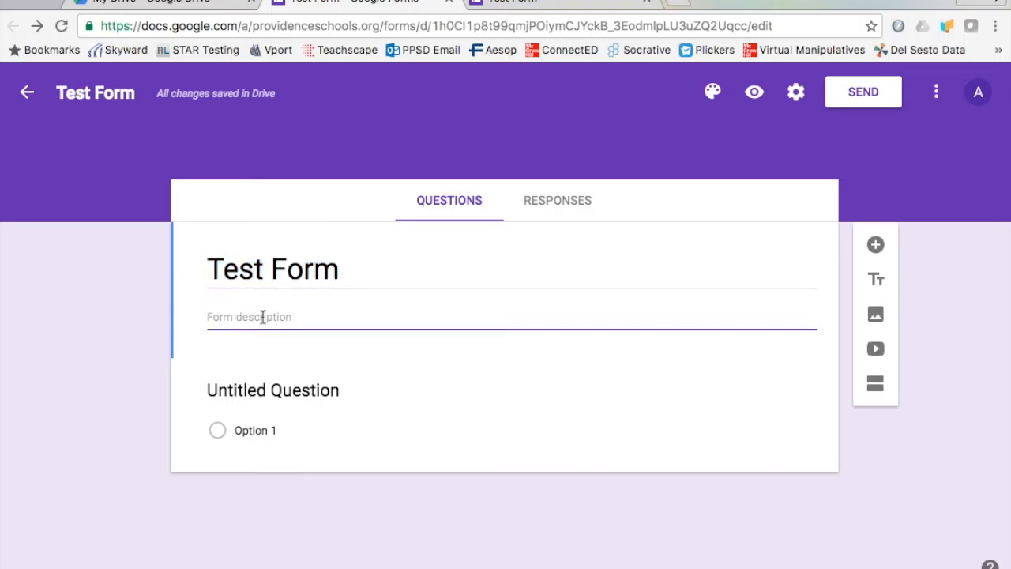
{"action": "type", "text": "Answer each "}
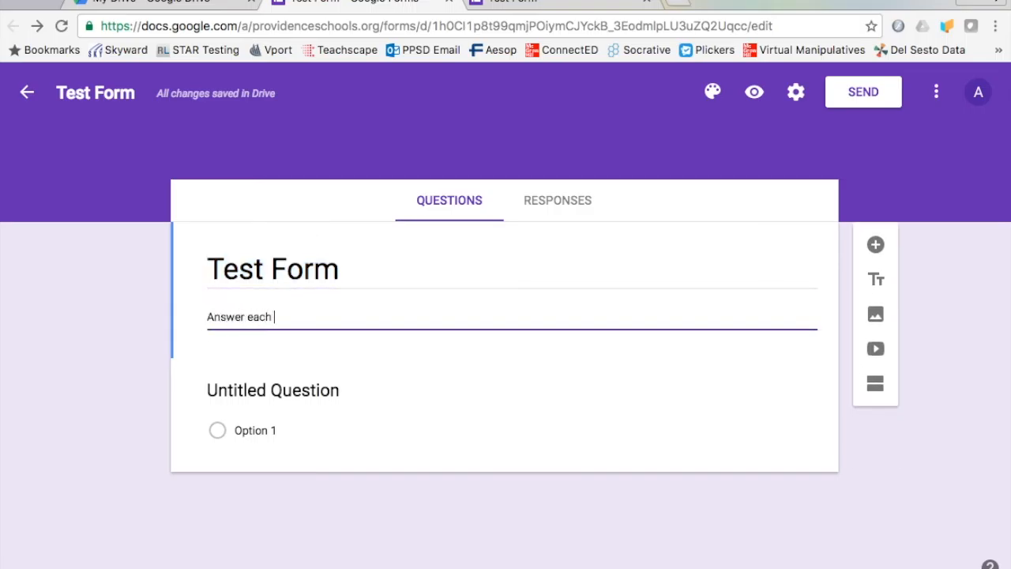
{"action": "type", "text": "question"}
{"action": "key", "text": "Return"}
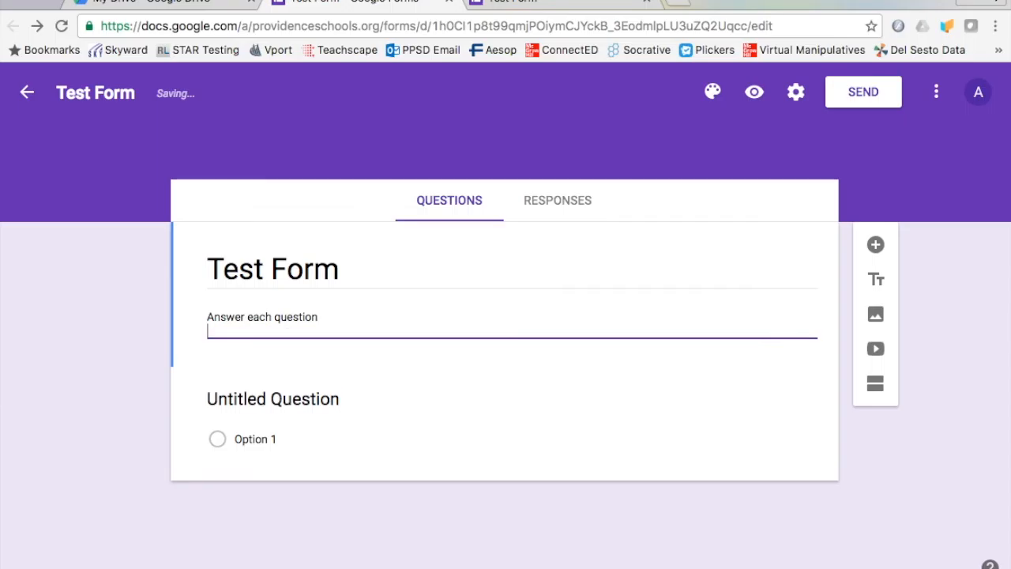
{"action": "key", "text": "BackSpace"}
{"action": "left_click", "coordinate": [274, 360]}
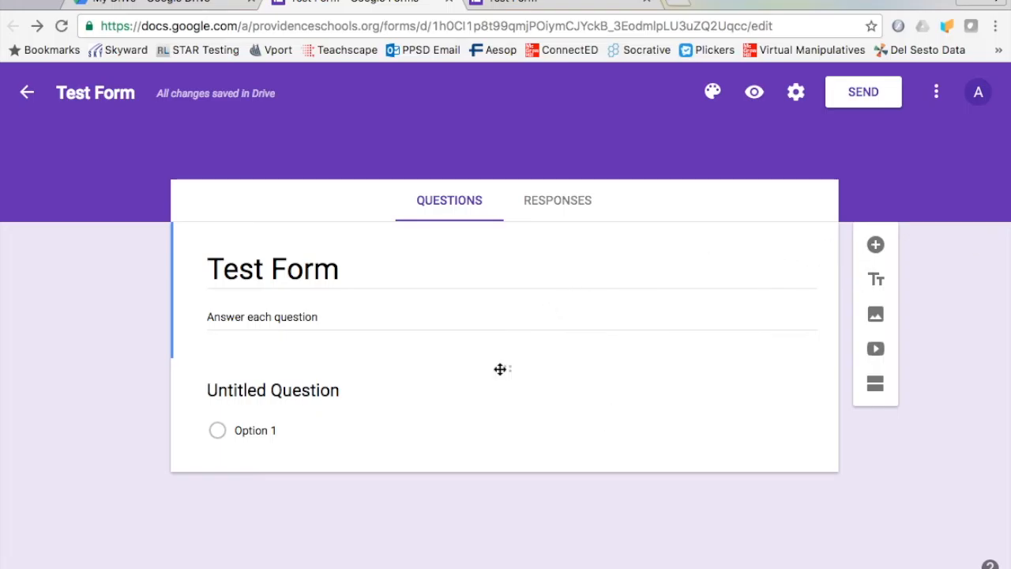
Review the question types available for the untitled question and choose Multiple choice.
{"action": "left_click", "coordinate": [474, 392]}
{"action": "left_click", "coordinate": [773, 410]}
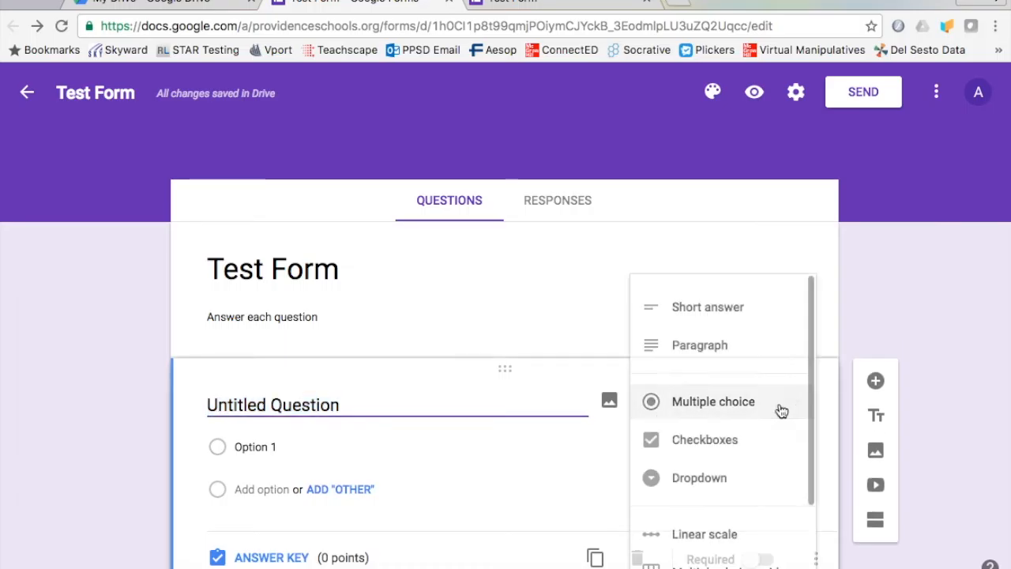
{"action": "scroll", "coordinate": [780, 411], "scroll_direction": "down", "scroll_amount": 3}
{"action": "scroll", "coordinate": [779, 409], "scroll_direction": "up", "scroll_amount": 3}
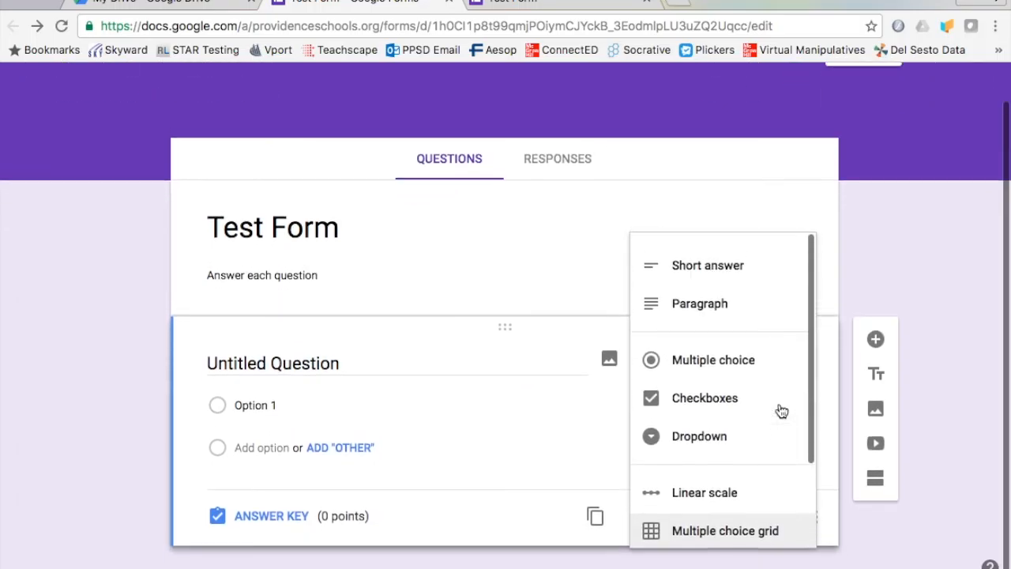
{"action": "left_click", "coordinate": [759, 363]}
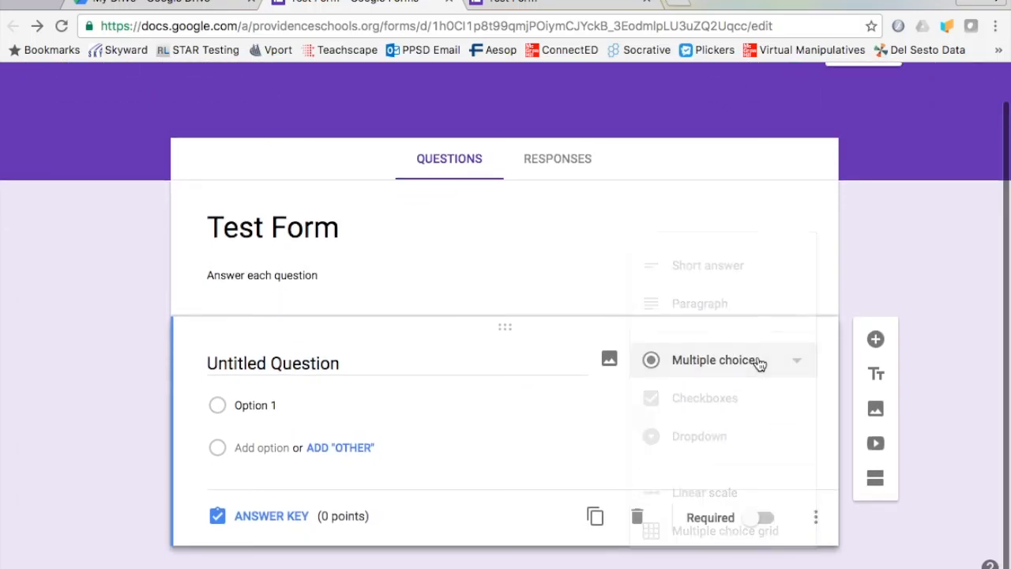
Replace the untitled question's text with "What cereal is great?".
{"action": "left_click", "coordinate": [420, 366]}
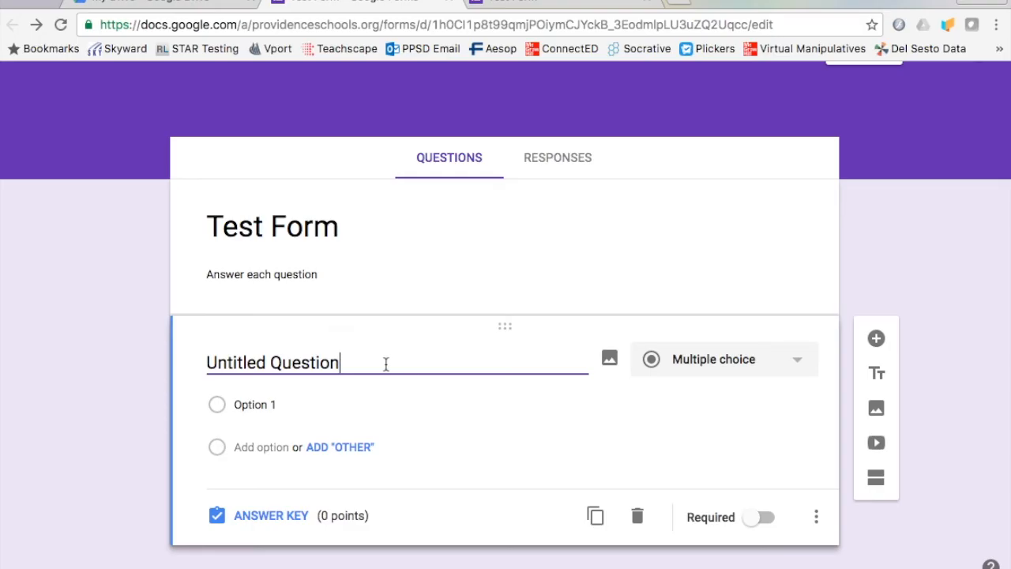
{"action": "triple_click", "coordinate": [317, 361]}
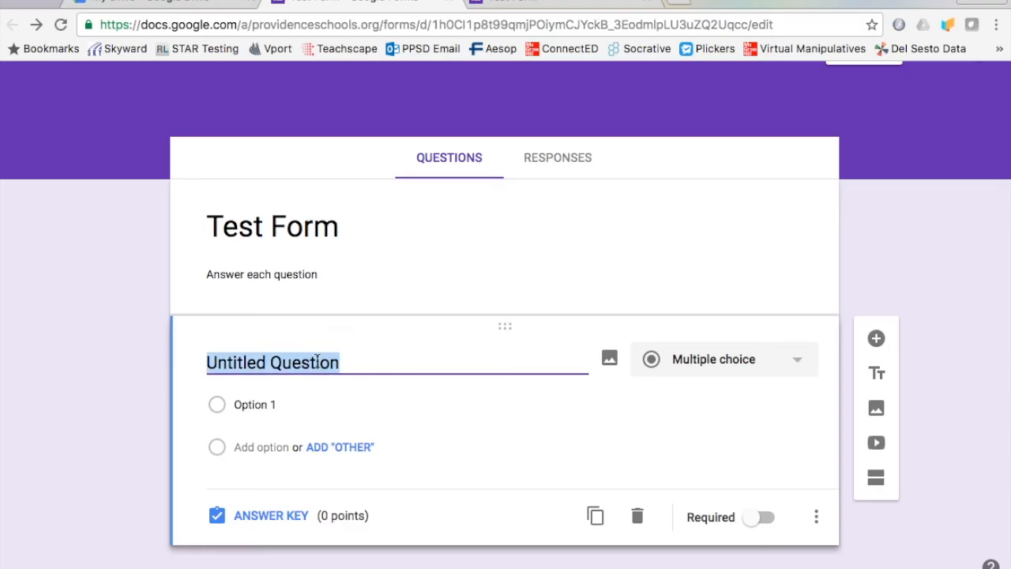
{"action": "type", "text": "What cereal "}
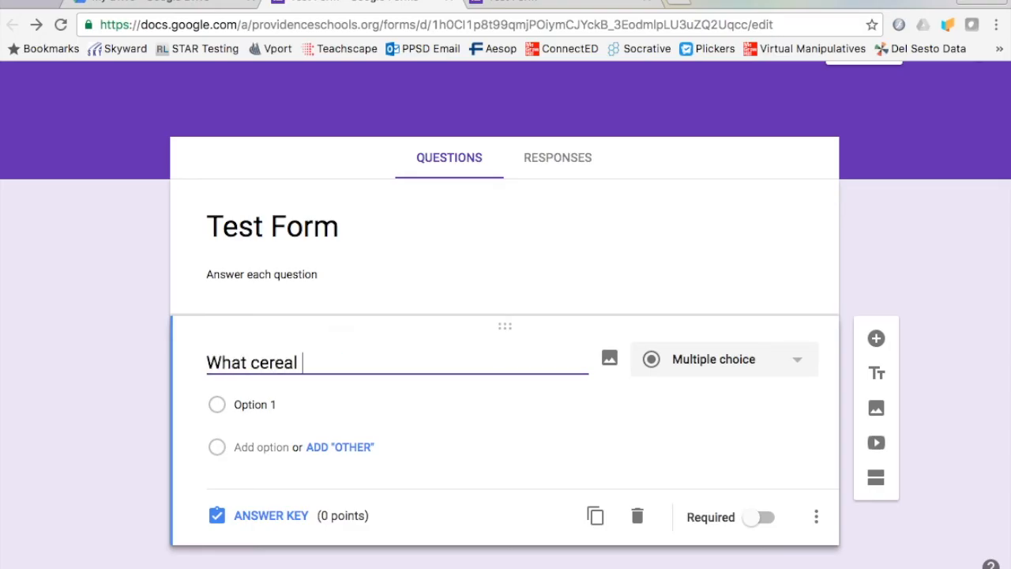
{"action": "type", "text": "is great?"}
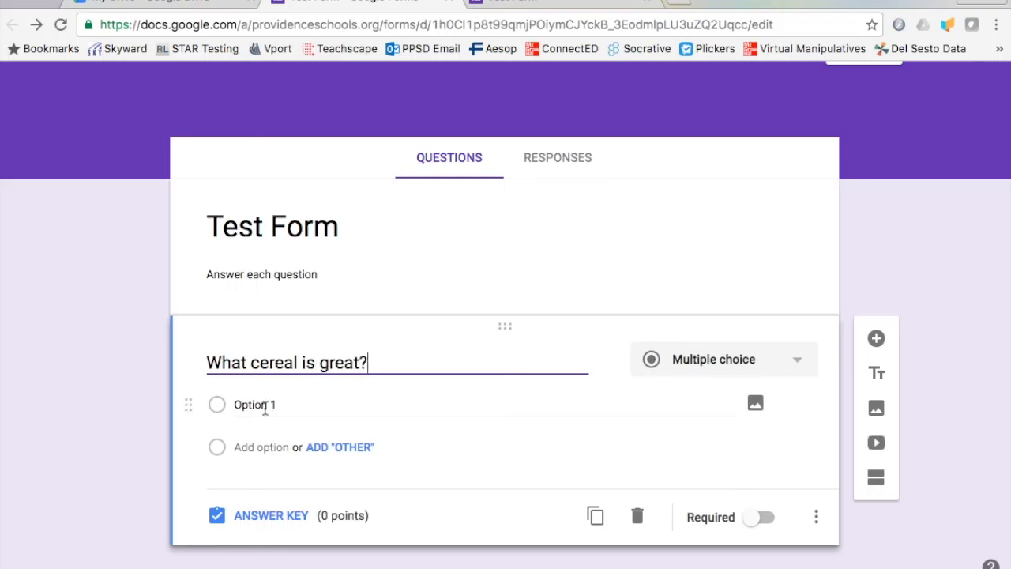
Enter the answer options Wheaties, Rice Krispies, Frosted Flakes and Mini Wheats for the cereal question.
{"action": "left_click", "coordinate": [265, 407]}
{"action": "type", "text": "W"}
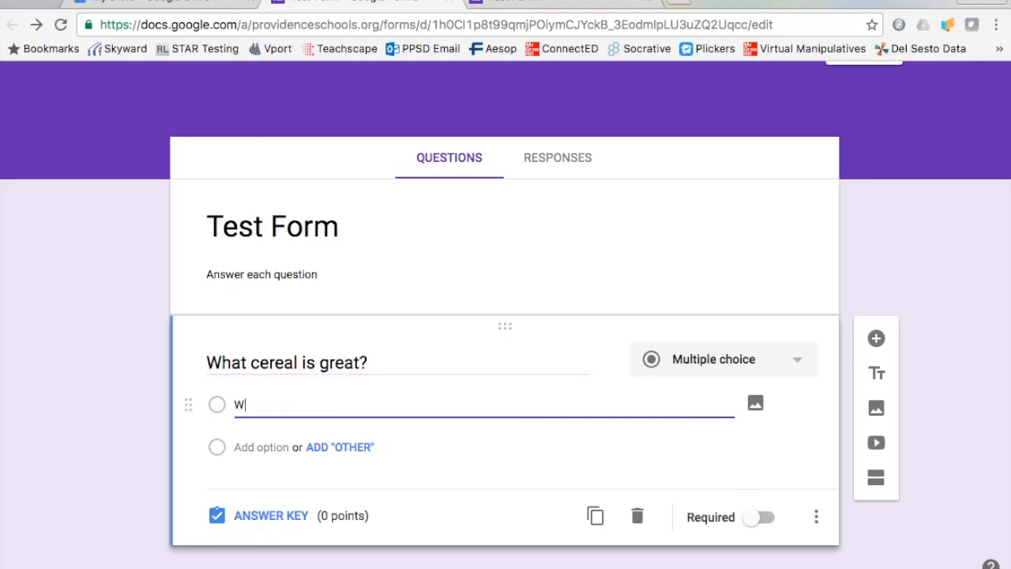
{"action": "type", "text": "heaties"}
{"action": "key", "text": "Return"}
{"action": "type", "text": "Rice "}
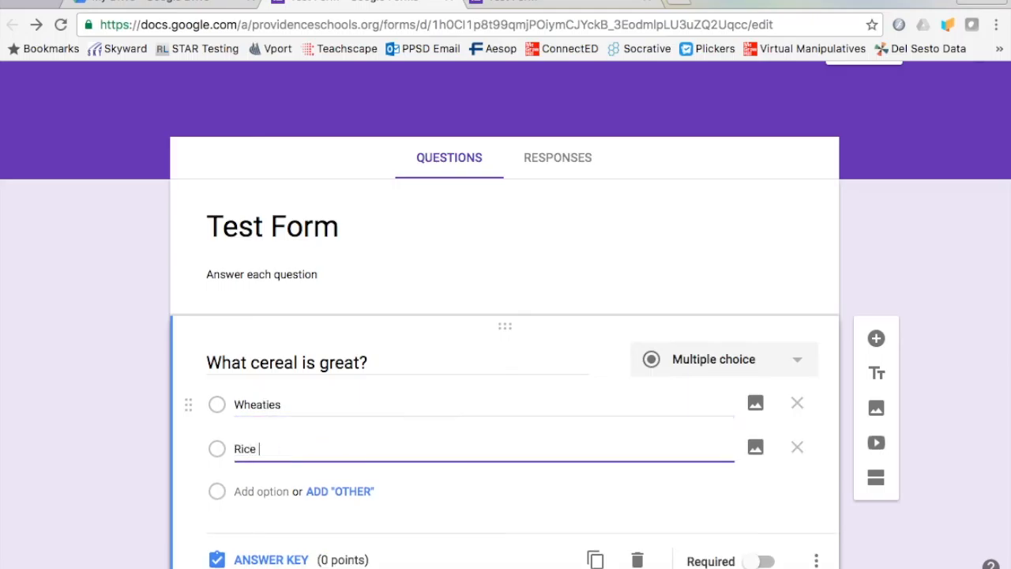
{"action": "type", "text": "Krispies"}
{"action": "key", "text": "Return"}
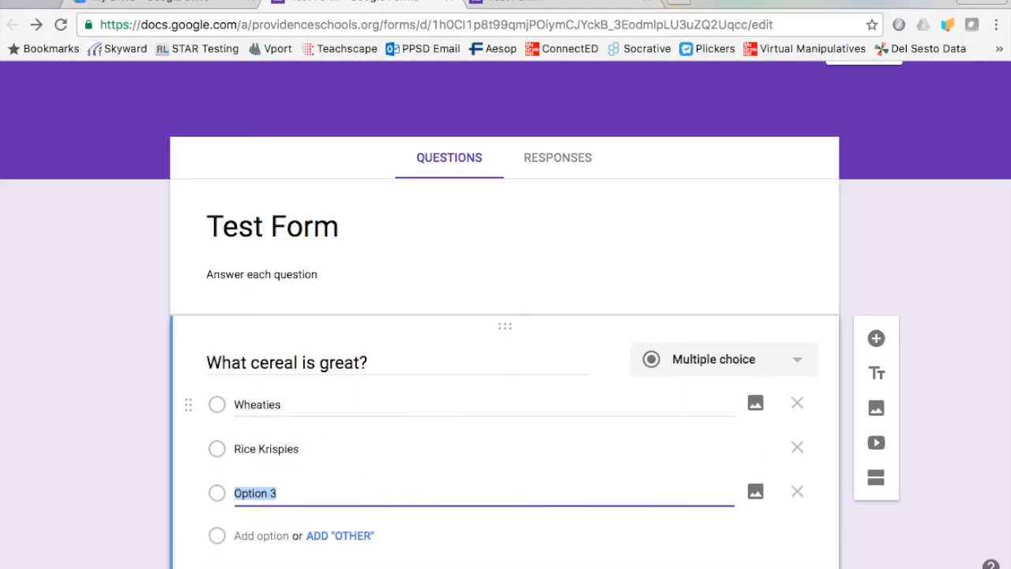
{"action": "type", "text": "Frosted Flakes"}
{"action": "key", "text": "Return"}
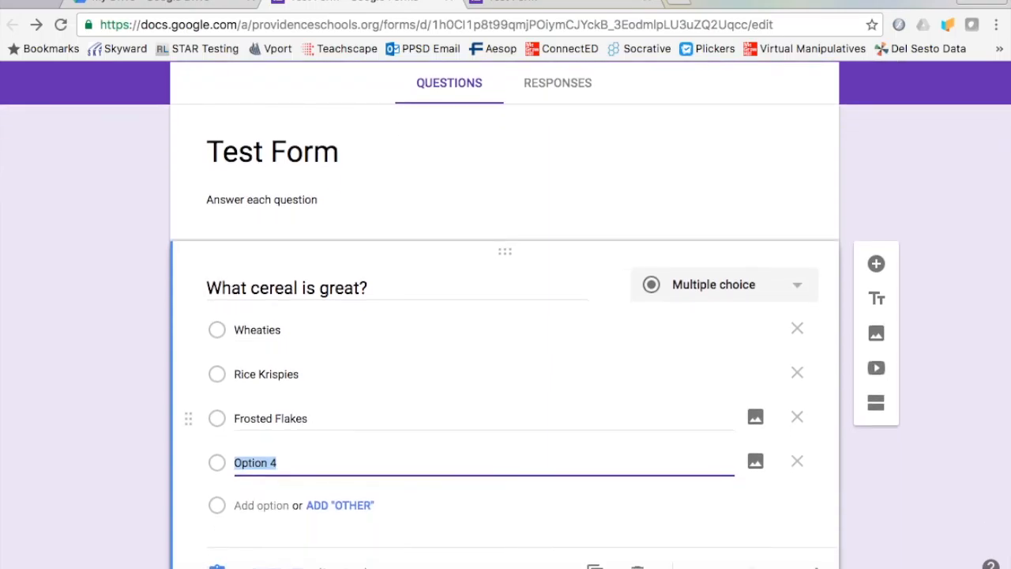
{"action": "type", "text": "Mini Wheats"}
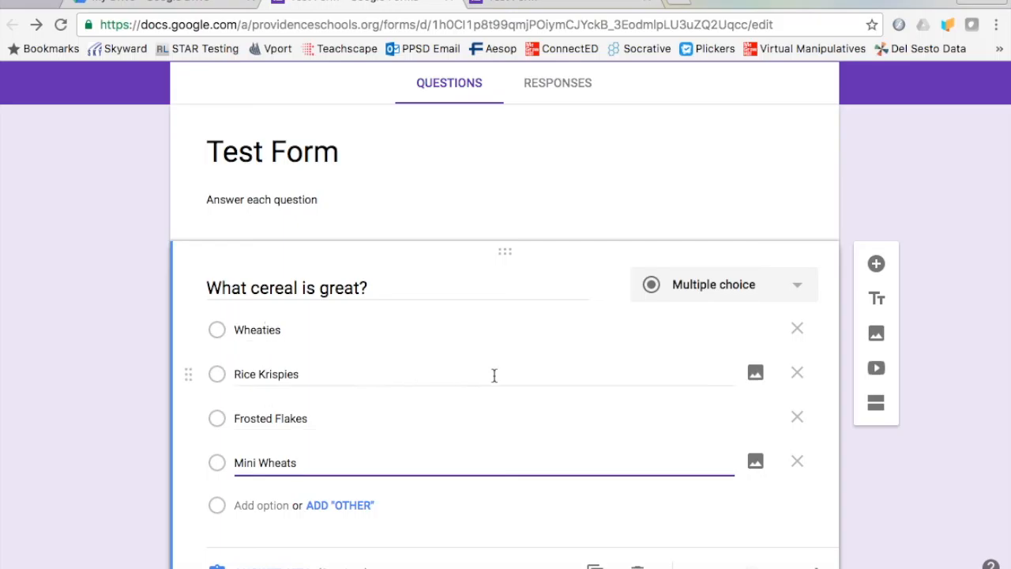
Add an image to the Wheaties option by searching Google images for "Wheaties" and choosing the photo of two orange boxes.
{"action": "left_click", "coordinate": [755, 331]}
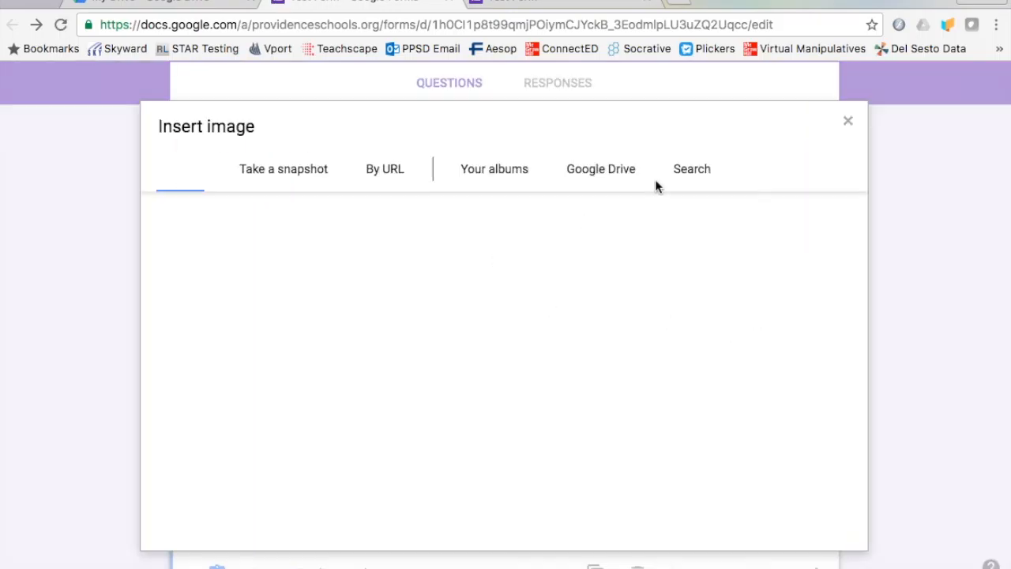
{"action": "left_click", "coordinate": [617, 174]}
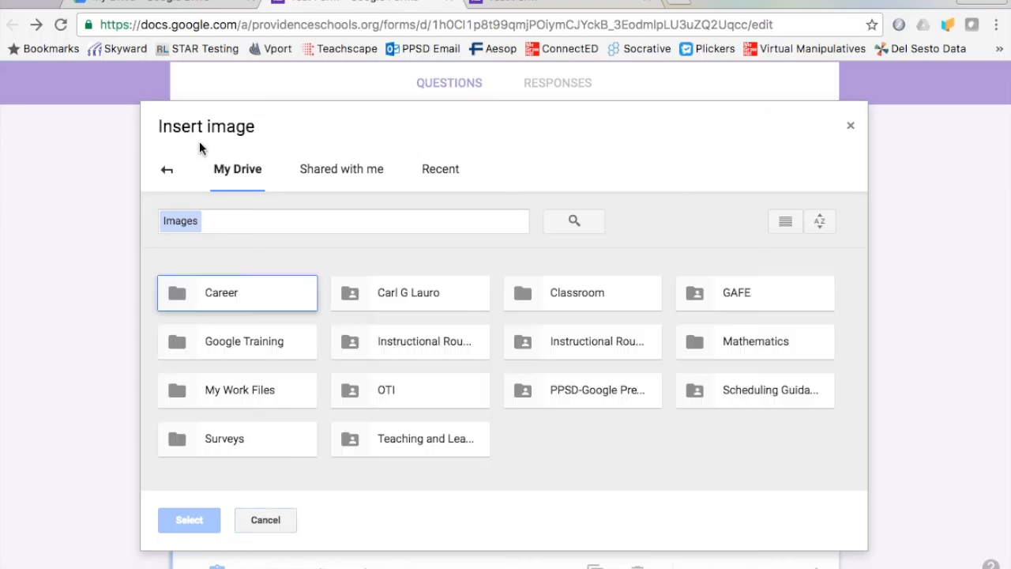
{"action": "left_click", "coordinate": [165, 166]}
{"action": "left_click", "coordinate": [681, 170]}
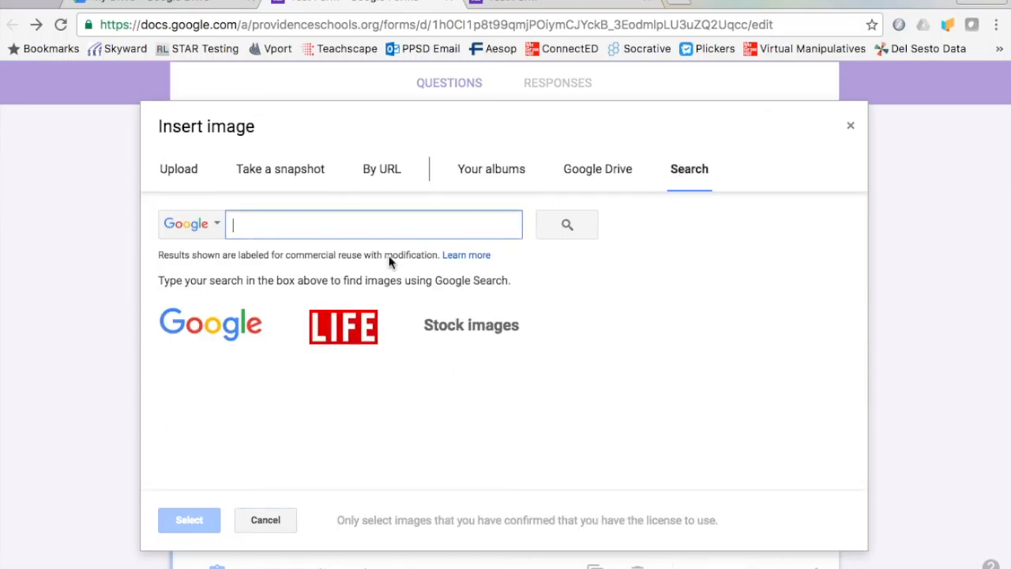
{"action": "type", "text": "Wheaties"}
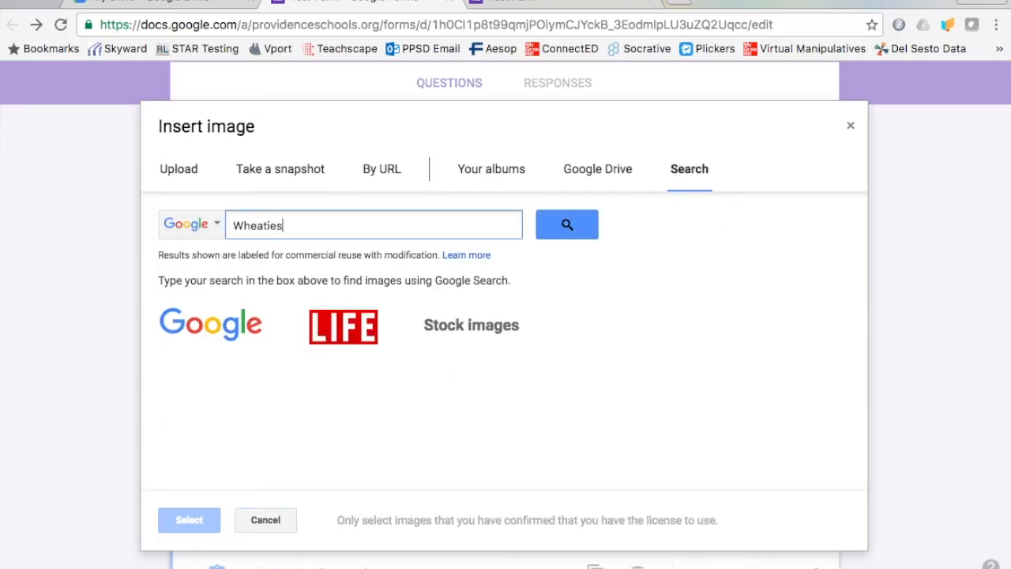
{"action": "key", "text": "Return"}
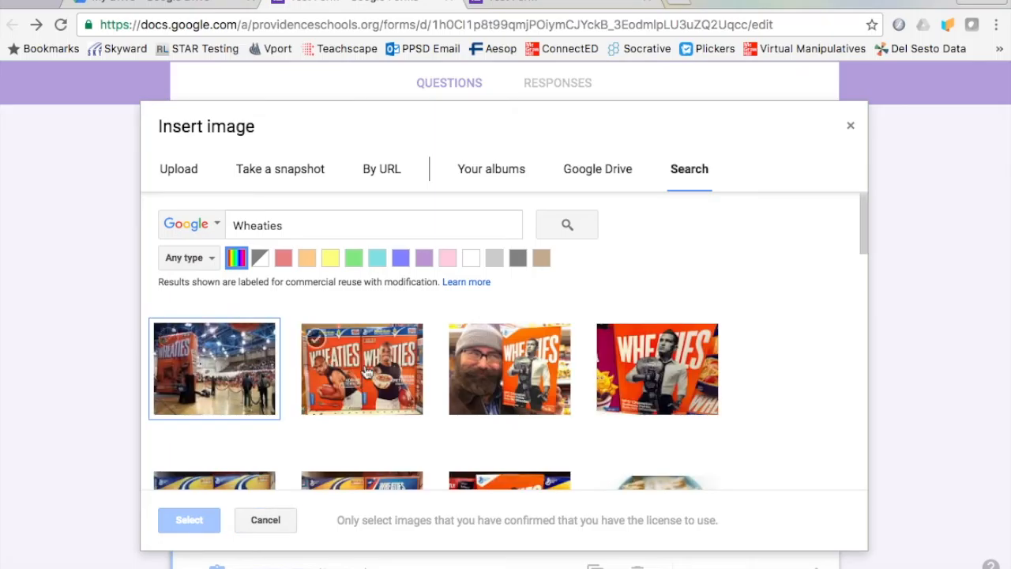
{"action": "left_click", "coordinate": [369, 373]}
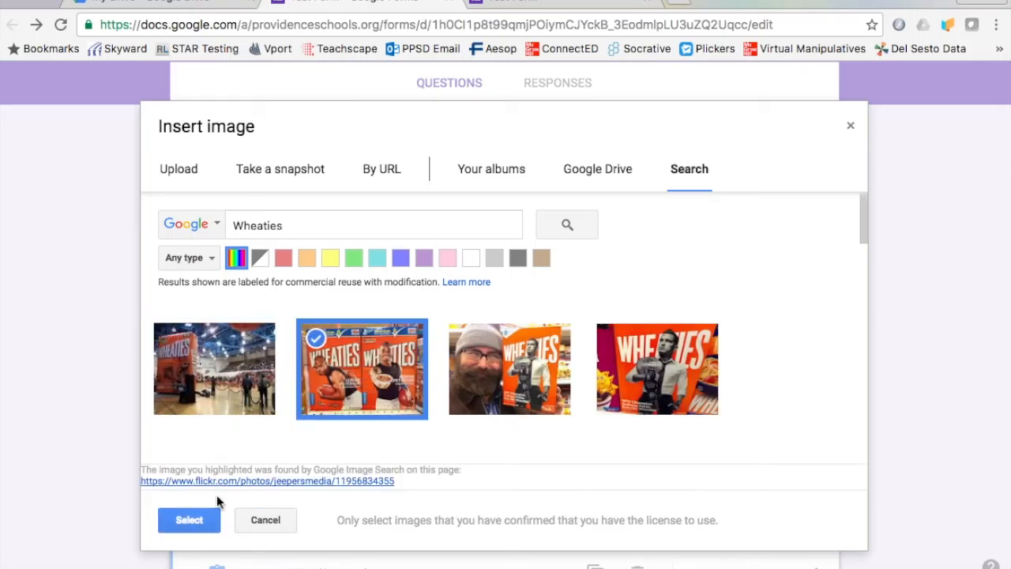
{"action": "left_click", "coordinate": [186, 523]}
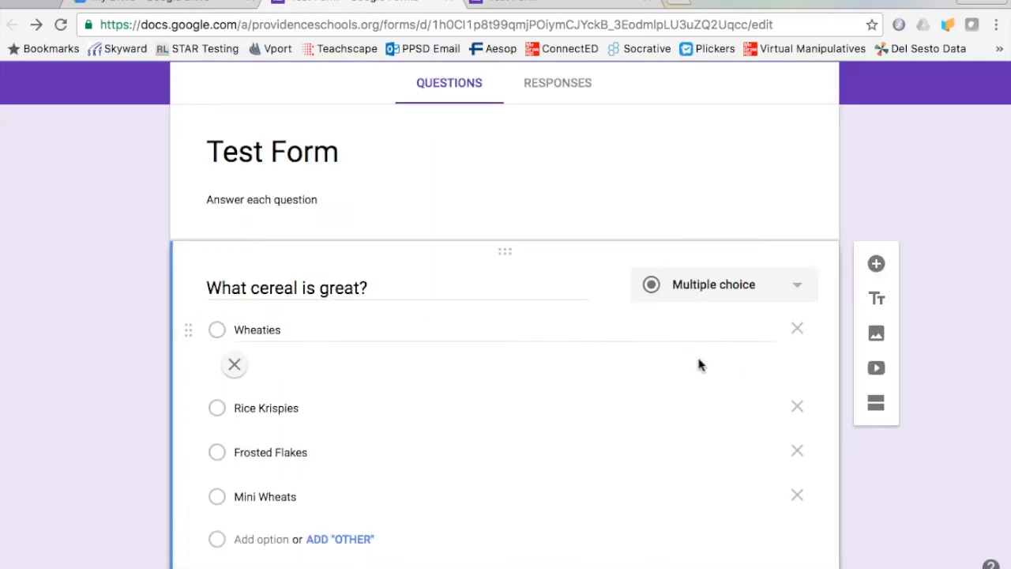
Add an image to the Rice Krispies option from a "rice krispies" image search, choosing the blue "Limited Time Only" box.
{"action": "left_click", "coordinate": [762, 504]}
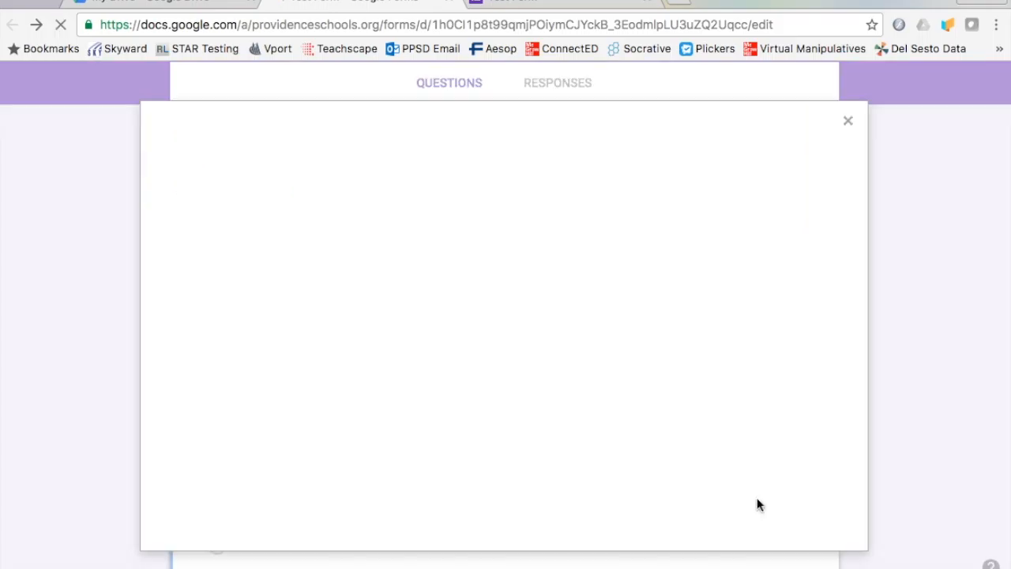
{"action": "left_click", "coordinate": [689, 169]}
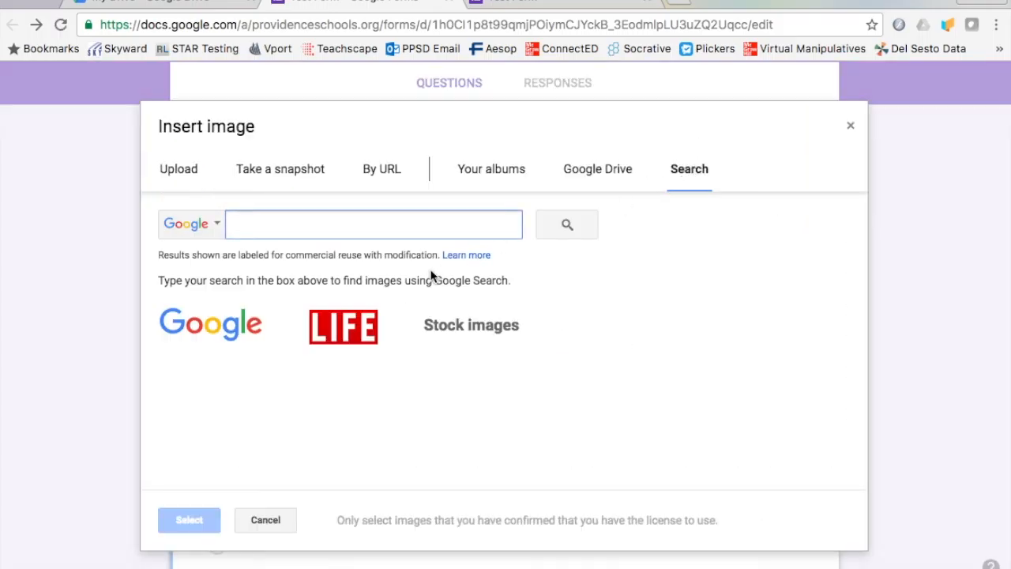
{"action": "type", "text": "rice krispies"}
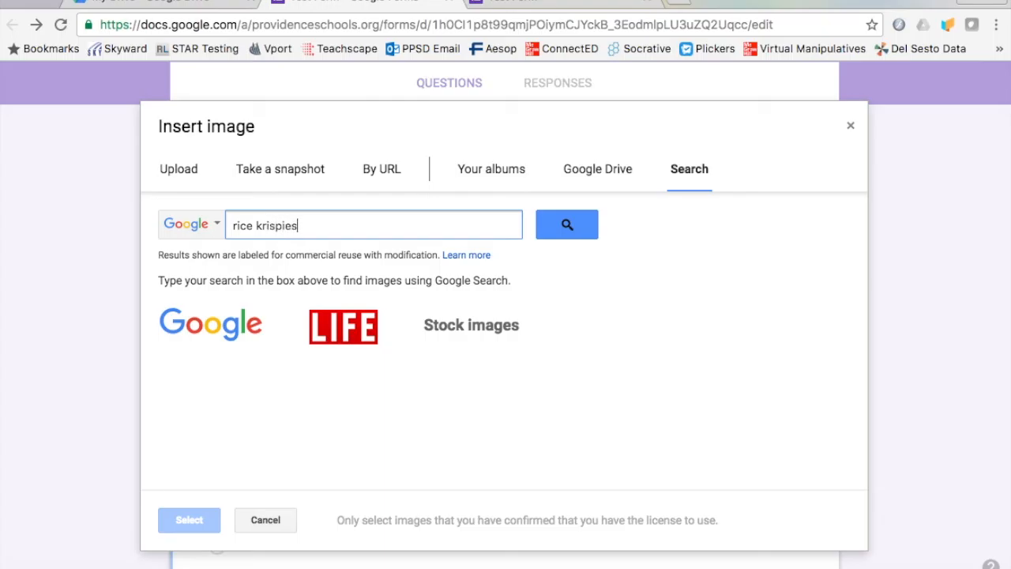
{"action": "key", "text": "Return"}
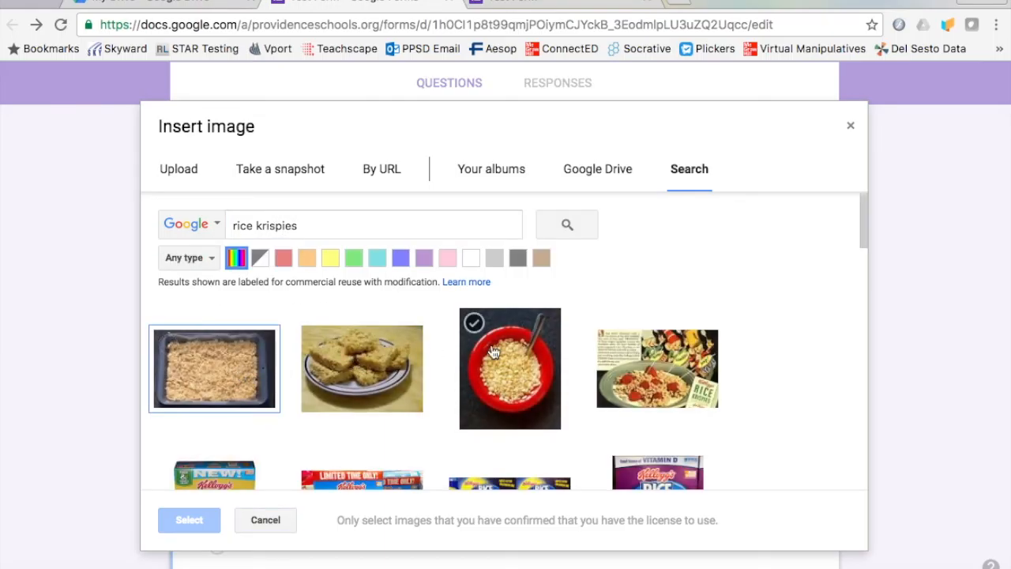
{"action": "scroll", "coordinate": [474, 356], "scroll_direction": "down", "scroll_amount": 3}
{"action": "left_click", "coordinate": [401, 424]}
{"action": "left_click", "coordinate": [198, 519]}
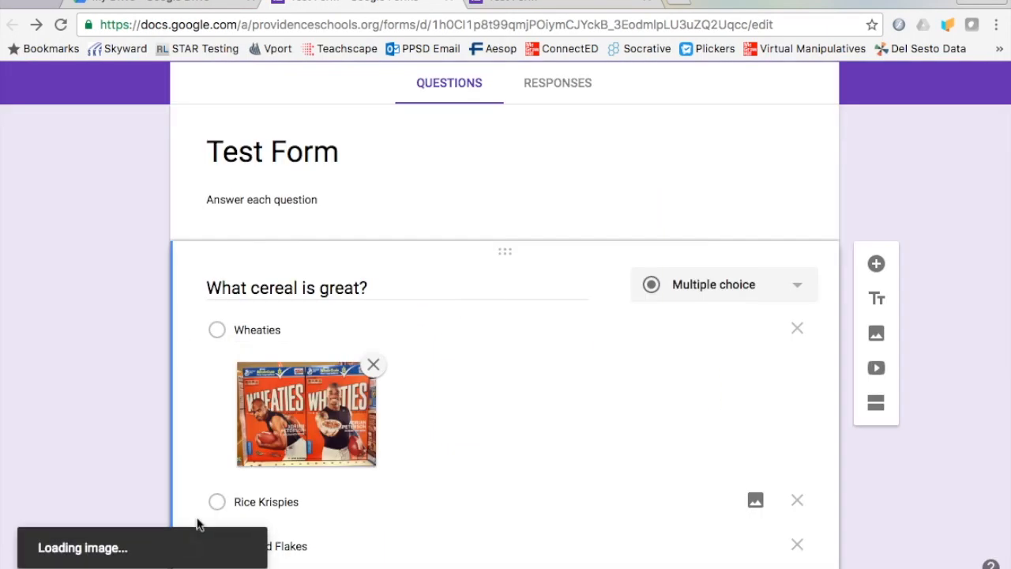
Add an image to the Frosted Flakes option from a "frosted flakes" image search, choosing the Marshmallows box.
{"action": "scroll", "coordinate": [354, 356], "scroll_direction": "down", "scroll_amount": 3}
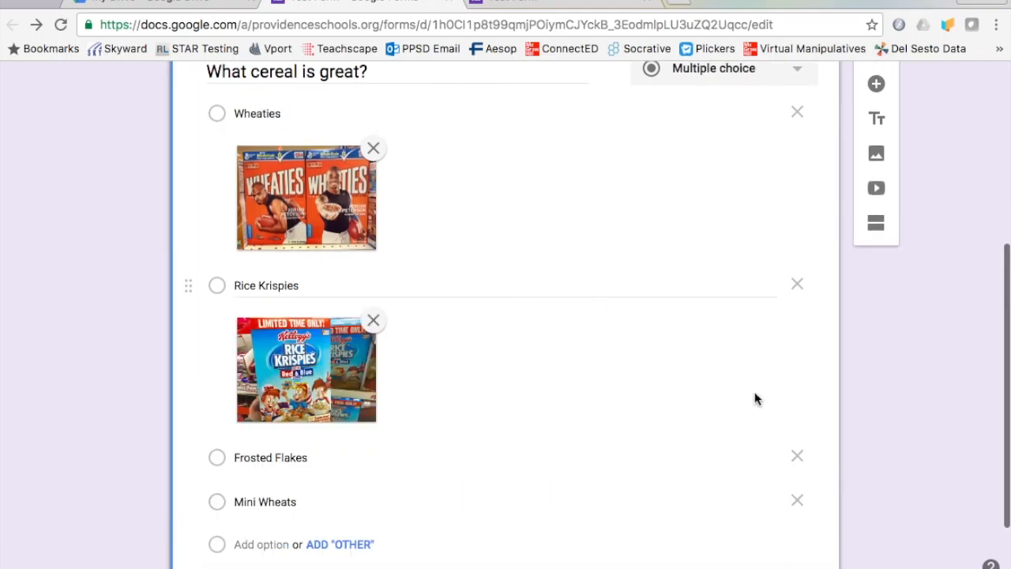
{"action": "left_click", "coordinate": [755, 457]}
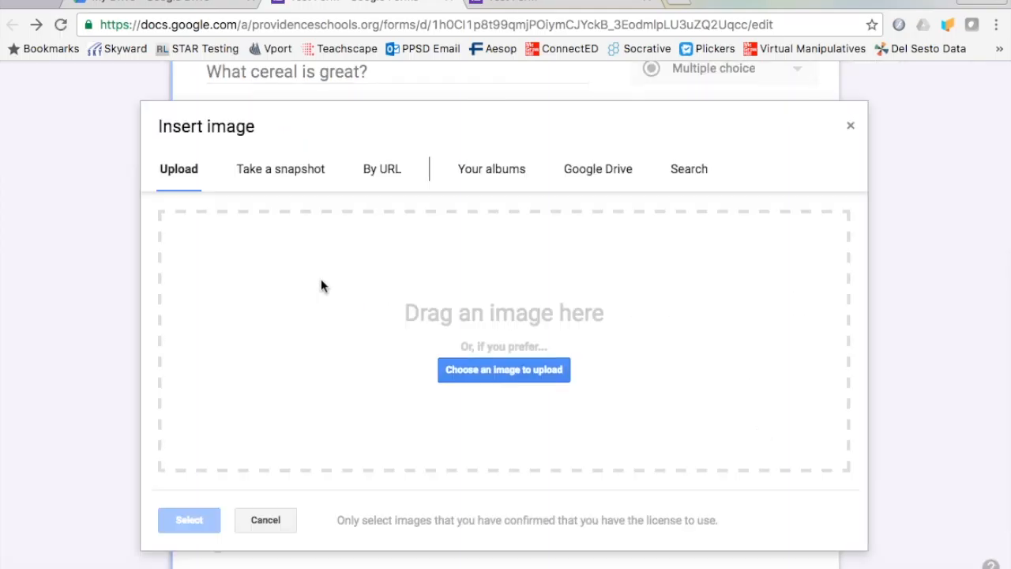
{"action": "left_click", "coordinate": [681, 163]}
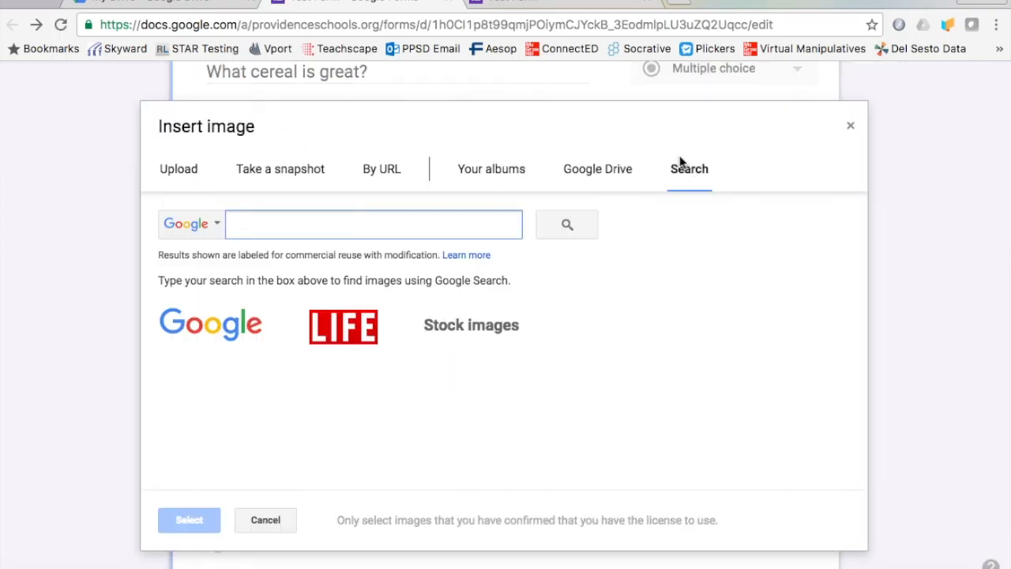
{"action": "type", "text": "frosted flakes"}
{"action": "key", "text": "Return"}
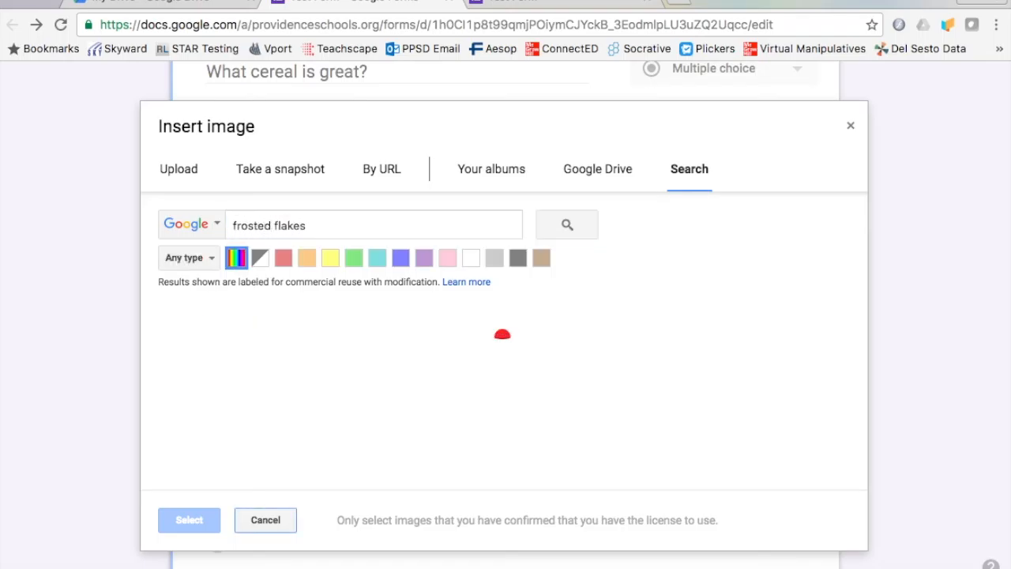
{"action": "scroll", "coordinate": [379, 468], "scroll_direction": "down", "scroll_amount": 3}
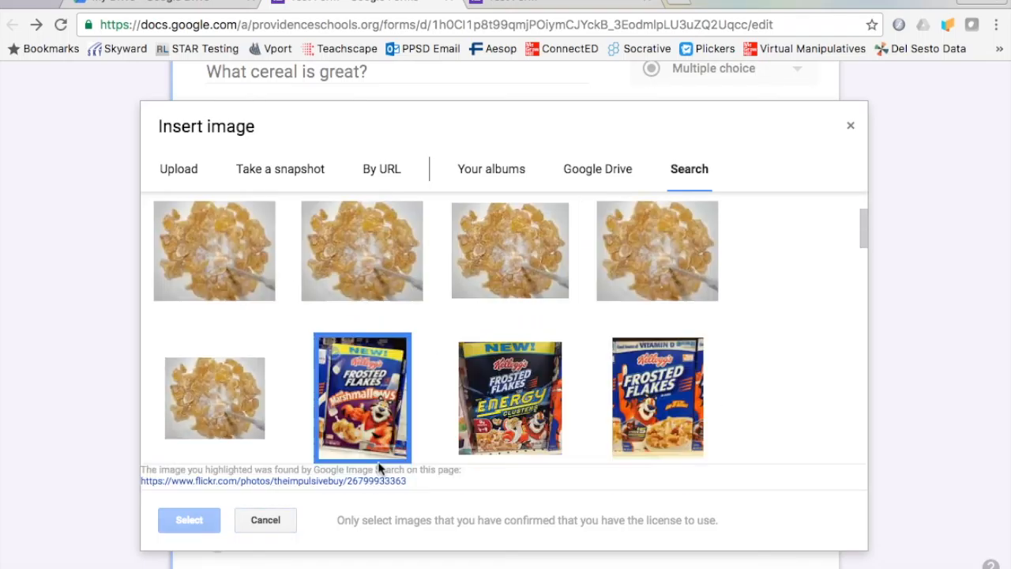
{"action": "left_click", "coordinate": [187, 525]}
Add an image to the Mini Wheats option from a "mini wheates" image search, choosing the photo of two orange Original boxes.
{"action": "scroll", "coordinate": [490, 356], "scroll_direction": "down", "scroll_amount": 2}
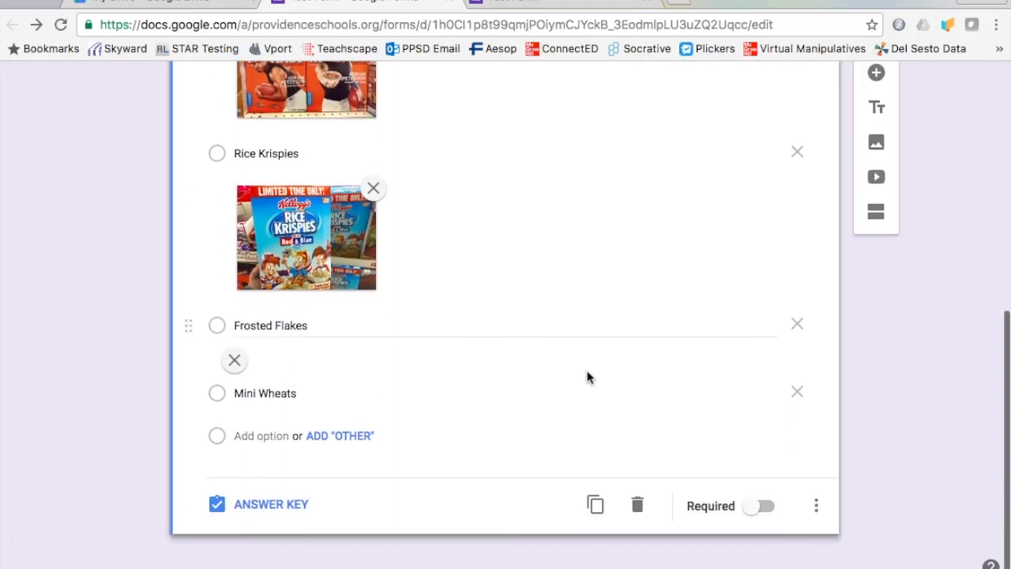
{"action": "left_click", "coordinate": [754, 499]}
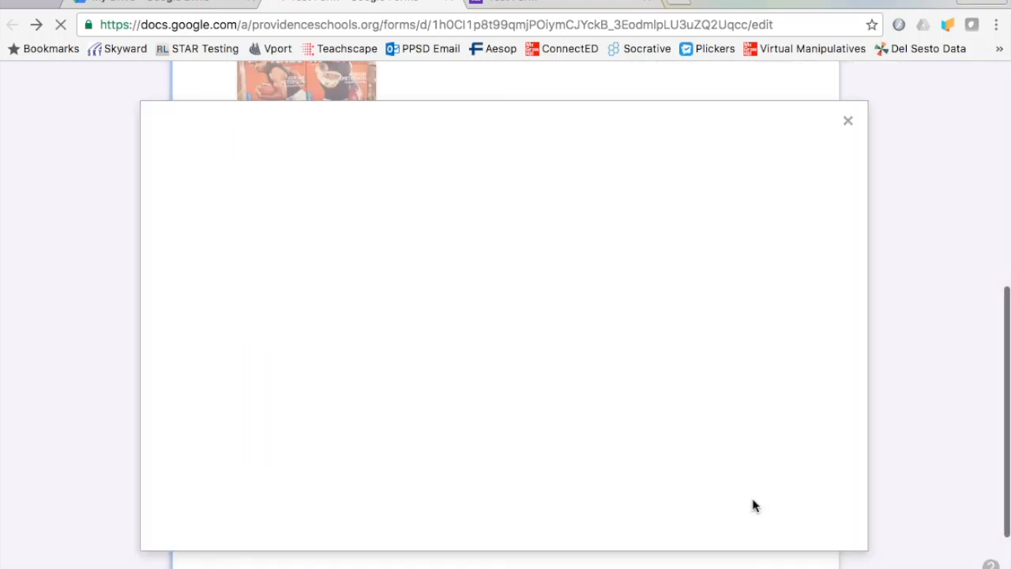
{"action": "left_click", "coordinate": [671, 172]}
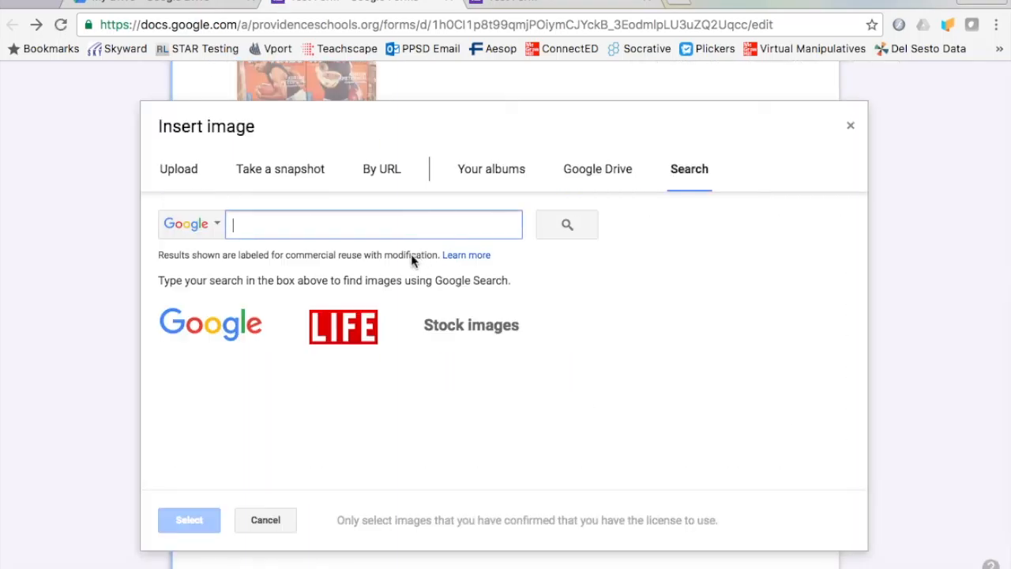
{"action": "type", "text": "mini wheates"}
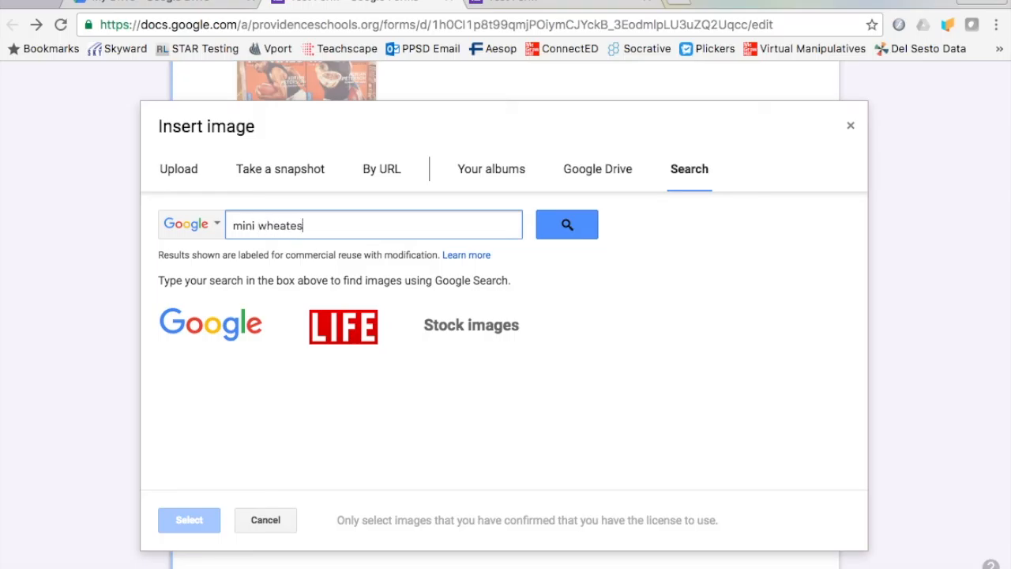
{"action": "key", "text": "Return"}
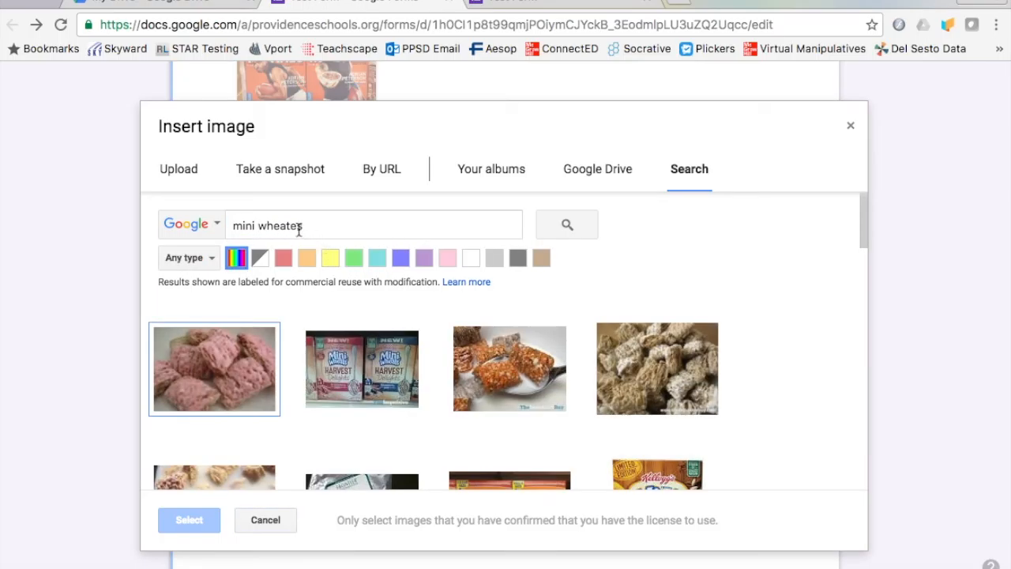
{"action": "left_click", "coordinate": [299, 229]}
{"action": "scroll", "coordinate": [402, 365], "scroll_direction": "down", "scroll_amount": 2}
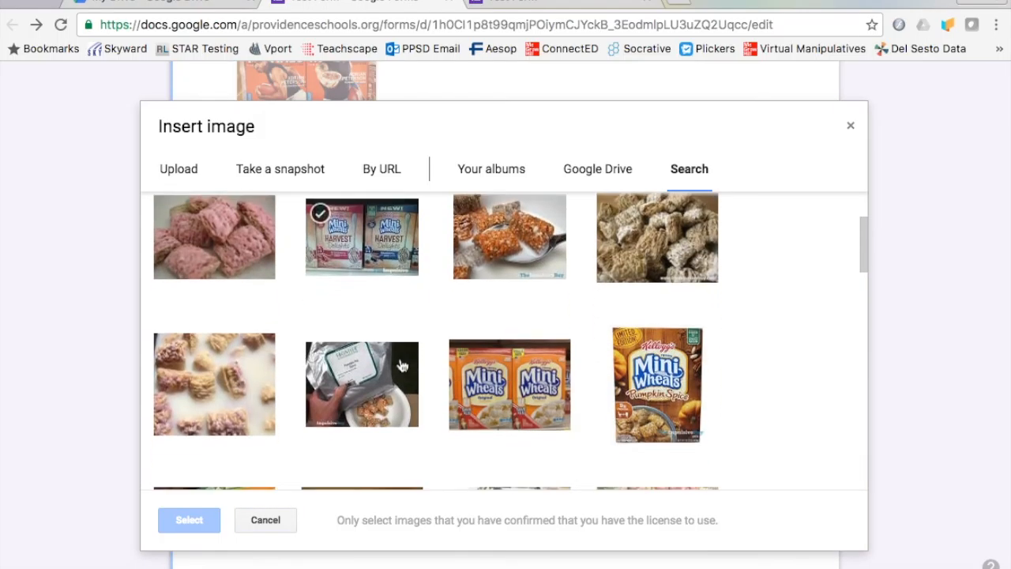
{"action": "left_click", "coordinate": [542, 367]}
{"action": "left_click", "coordinate": [196, 519]}
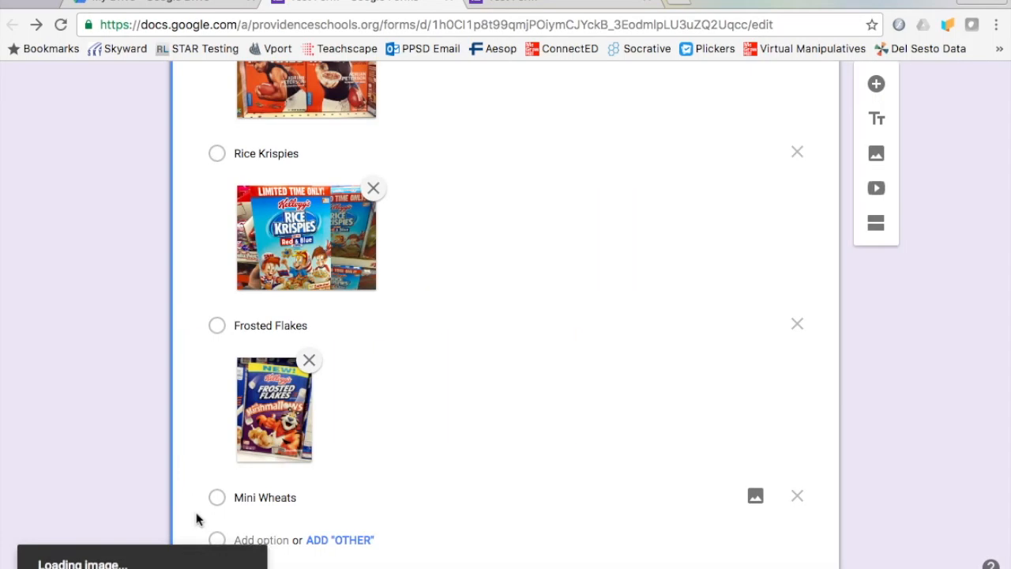
{"action": "scroll", "coordinate": [485, 355], "scroll_direction": "down", "scroll_amount": 3}
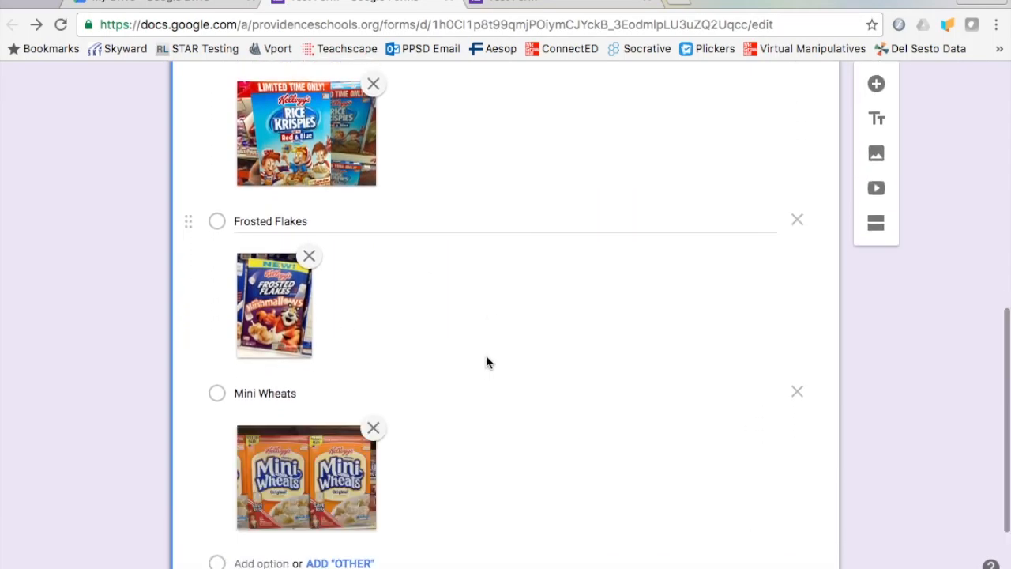
{"action": "scroll", "coordinate": [485, 357], "scroll_direction": "down", "scroll_amount": 3}
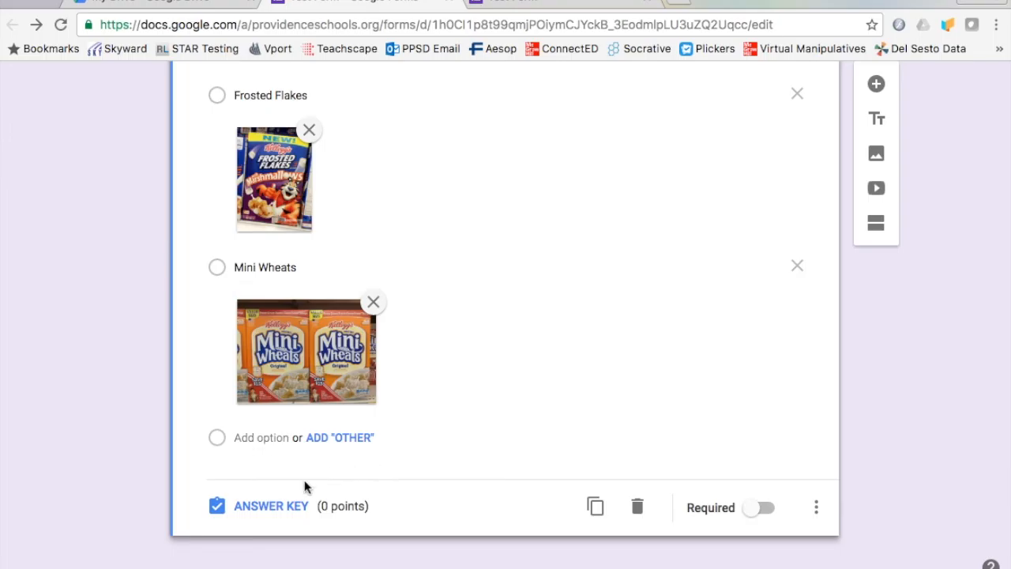
Mark Frosted Flakes as the correct answer in the cereal question's answer key.
{"action": "left_click", "coordinate": [291, 506]}
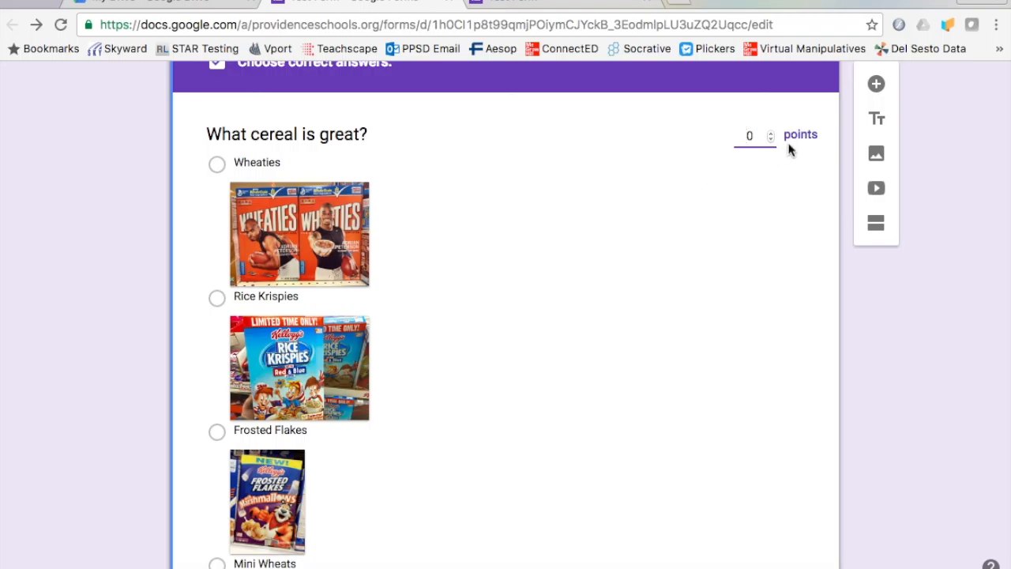
{"action": "scroll", "coordinate": [681, 259], "scroll_direction": "down", "scroll_amount": 3}
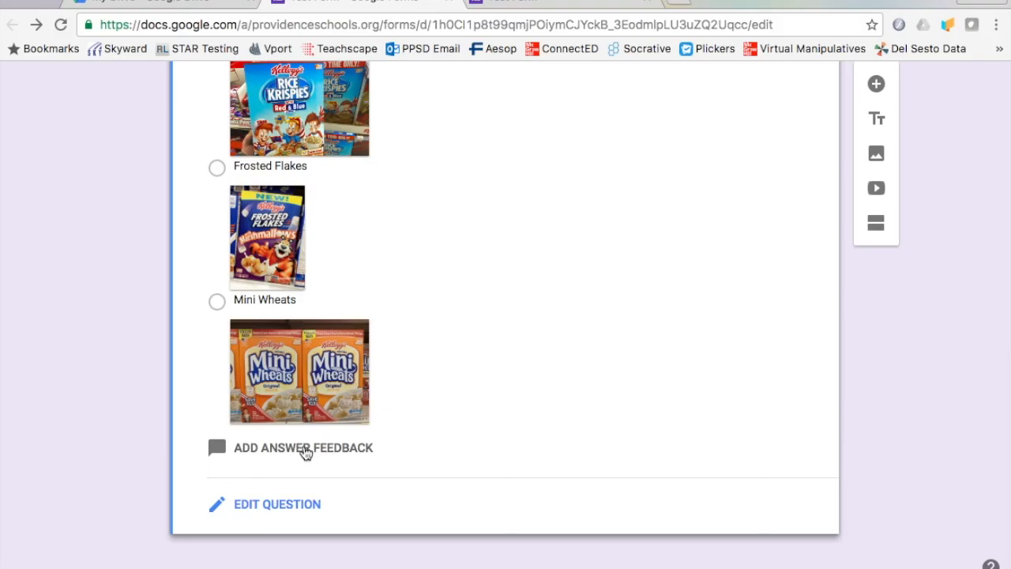
{"action": "scroll", "coordinate": [306, 453], "scroll_direction": "up", "scroll_amount": 3}
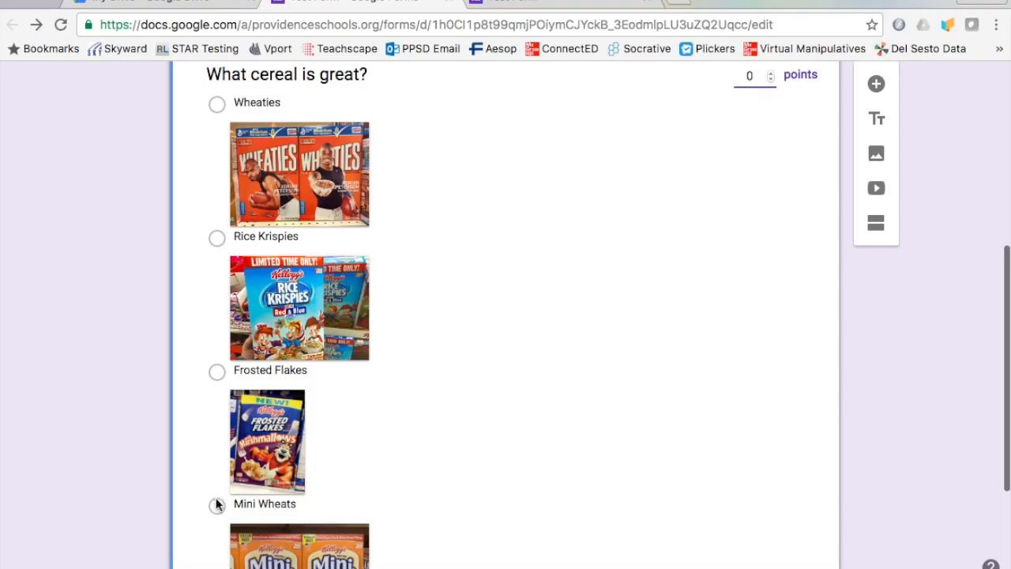
{"action": "left_click", "coordinate": [225, 369]}
{"action": "scroll", "coordinate": [740, 189], "scroll_direction": "up", "scroll_amount": 1}
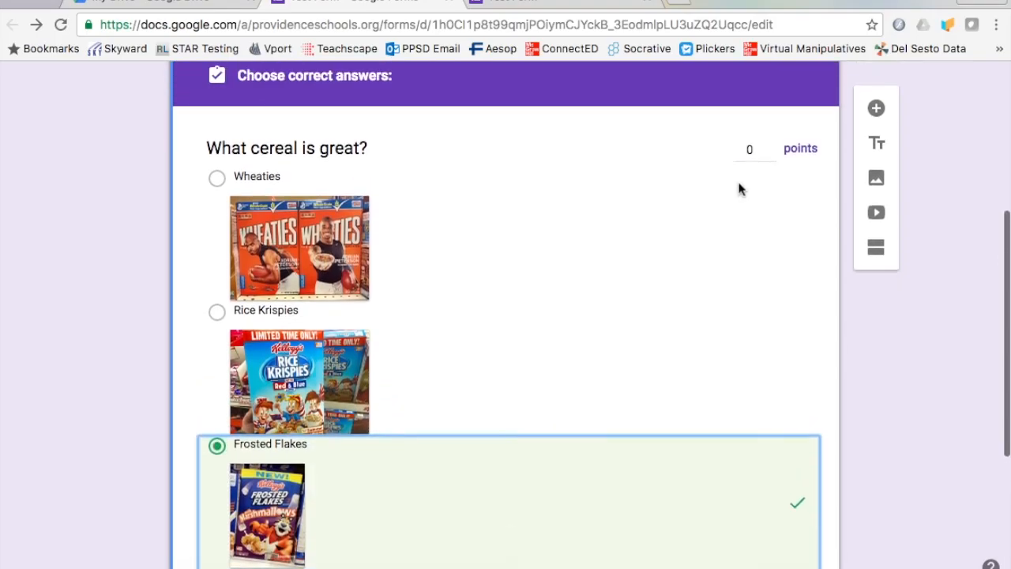
Set the cereal question's value to 5 points.
{"action": "left_click", "coordinate": [755, 149]}
{"action": "left_click", "coordinate": [770, 148]}
{"action": "left_click", "coordinate": [770, 147]}
{"action": "left_click", "coordinate": [770, 148]}
{"action": "left_click", "coordinate": [770, 147]}
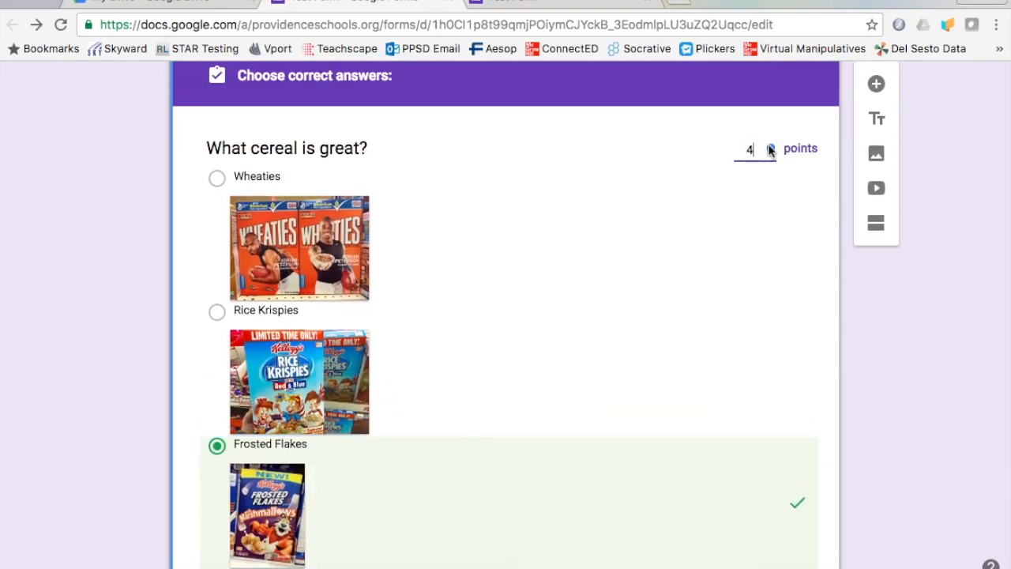
{"action": "left_click", "coordinate": [770, 148]}
Add the feedback "Try again!" for incorrect answers to the cereal question and save it.
{"action": "scroll", "coordinate": [642, 239], "scroll_direction": "down", "scroll_amount": 4}
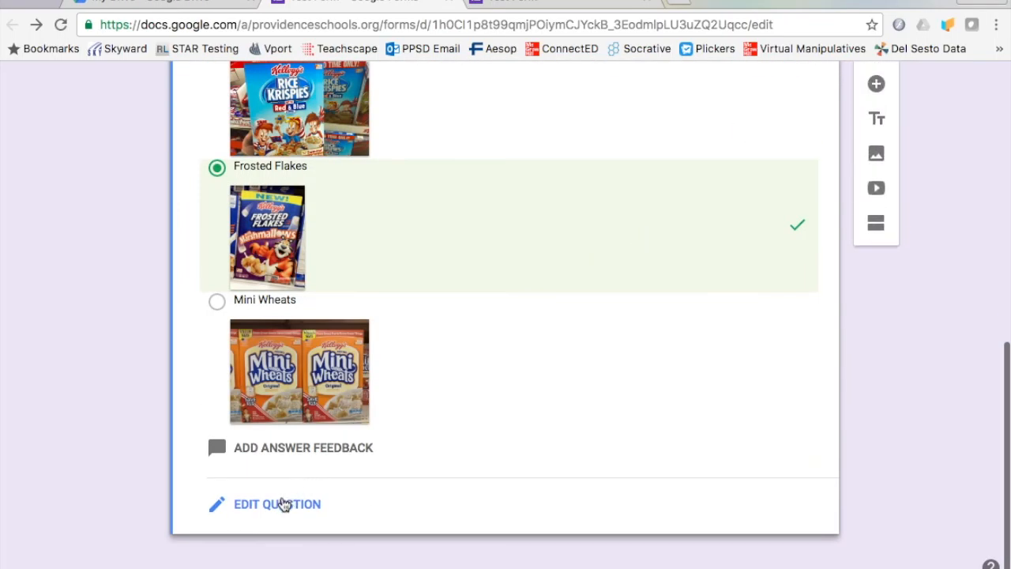
{"action": "left_click", "coordinate": [286, 450]}
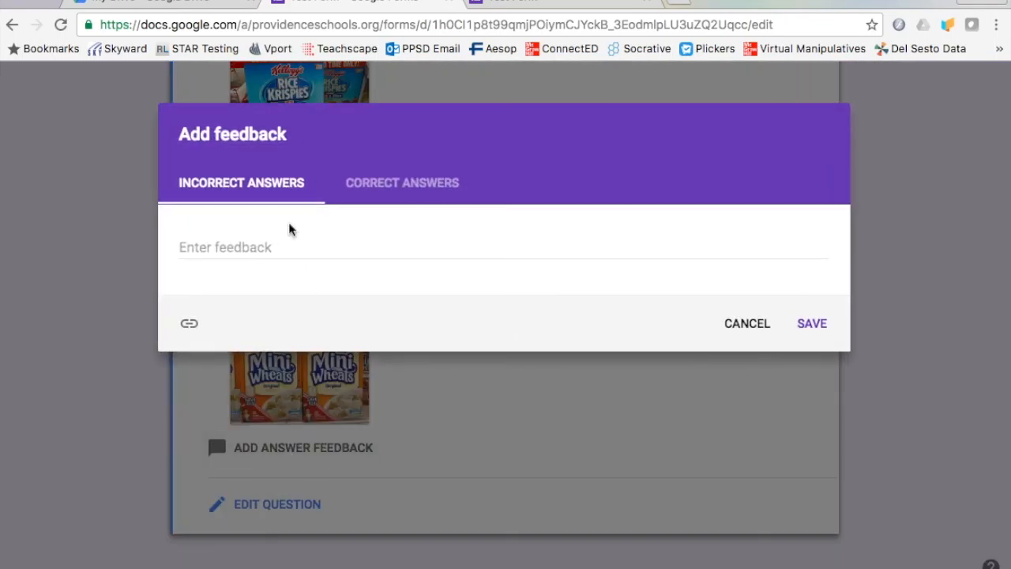
{"action": "left_click", "coordinate": [233, 246]}
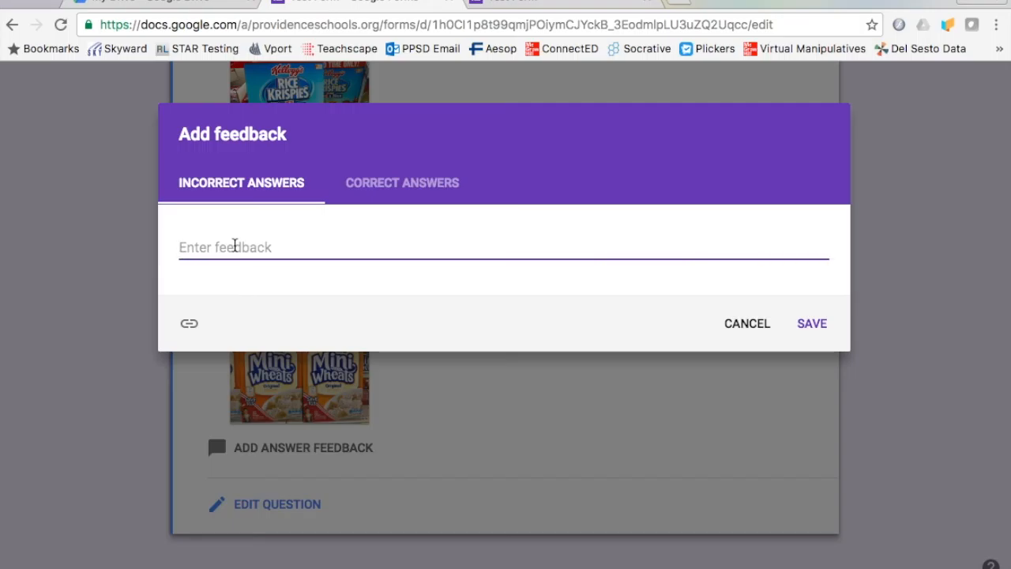
{"action": "type", "text": "Try agai"}
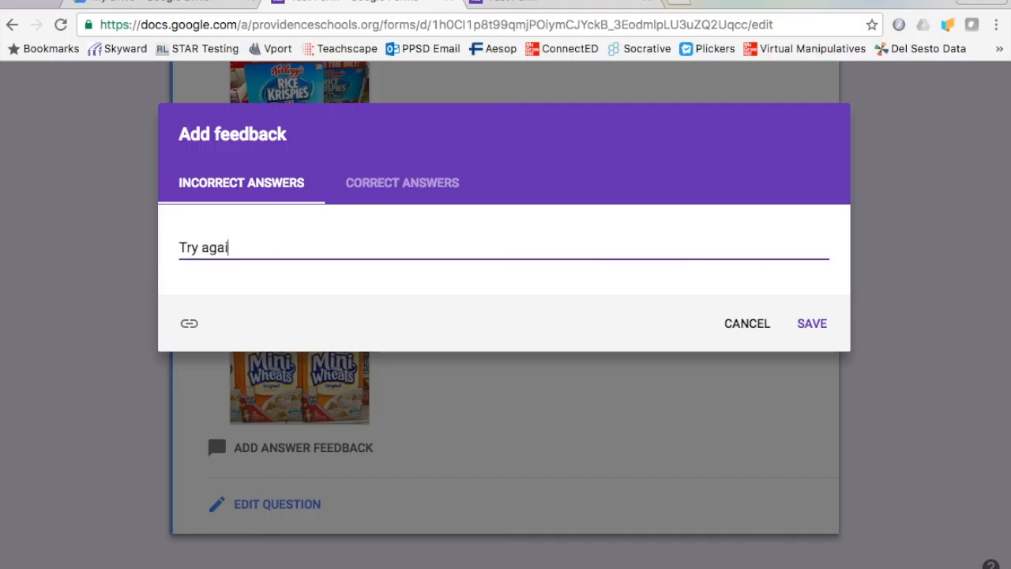
{"action": "type", "text": "n!"}
{"action": "left_click", "coordinate": [803, 335]}
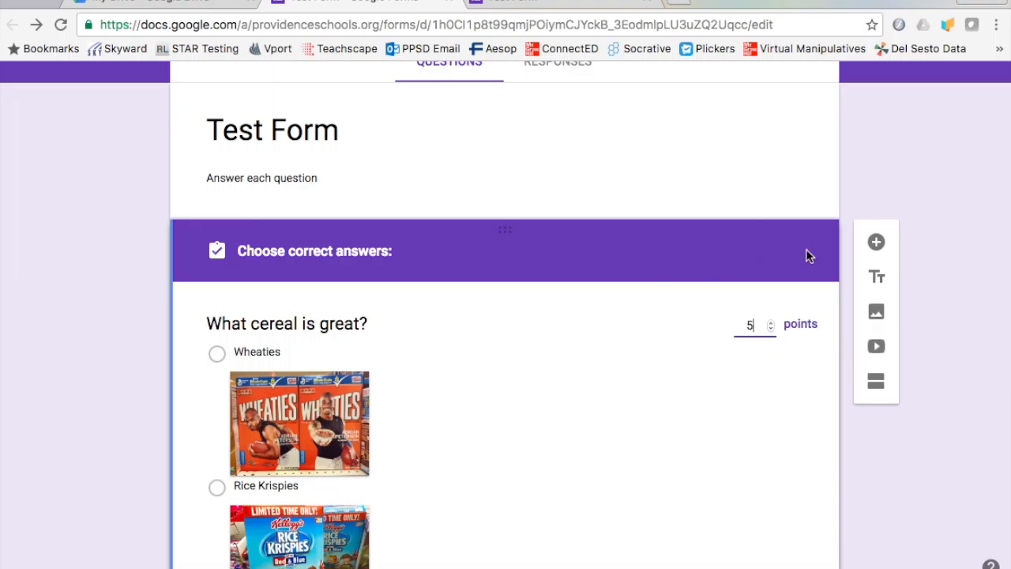
Add a blank multiple-choice question with two duplicates, and make the last copy required.
{"action": "left_click", "coordinate": [875, 243]}
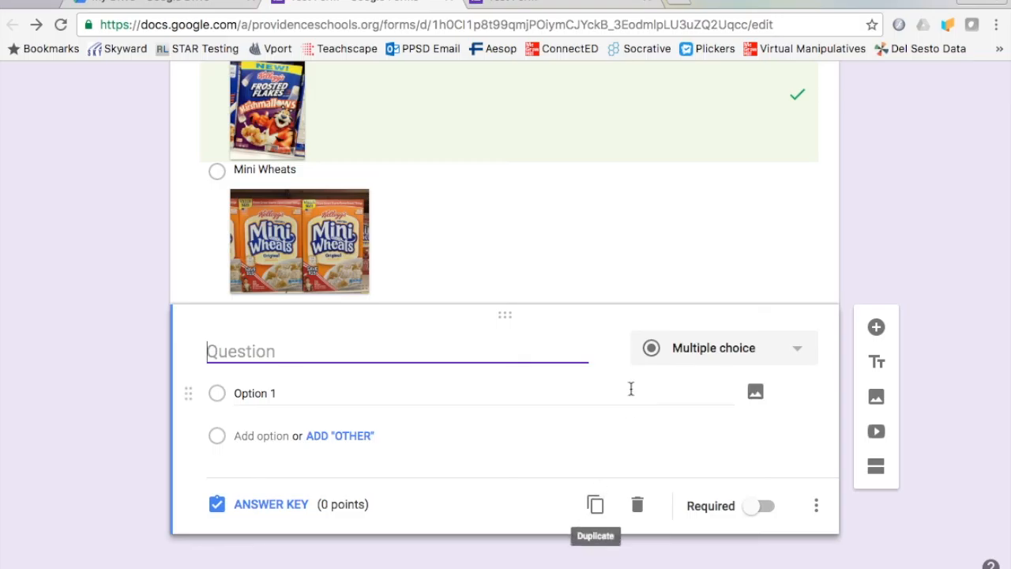
{"action": "left_click", "coordinate": [594, 503]}
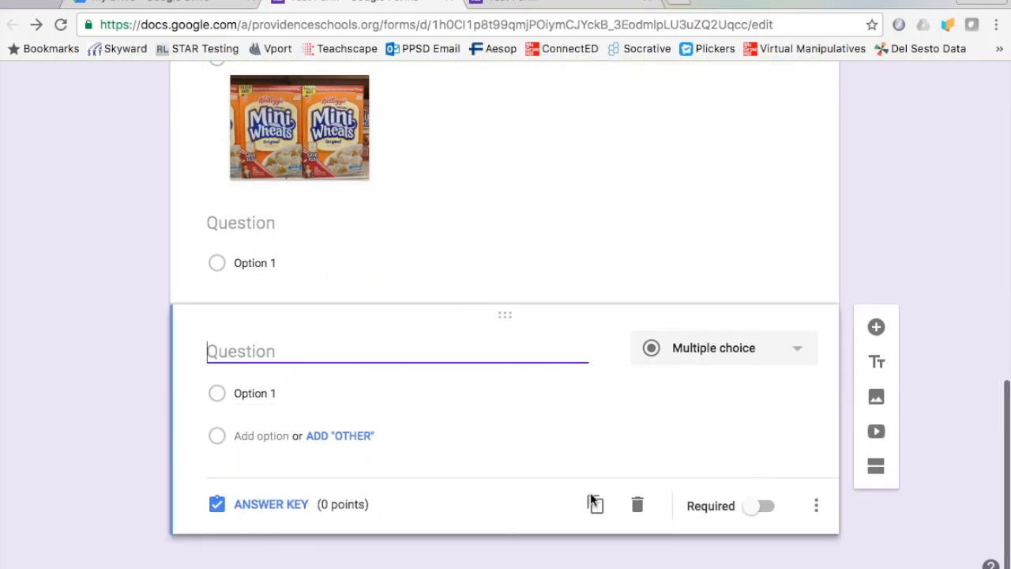
{"action": "left_click", "coordinate": [597, 509]}
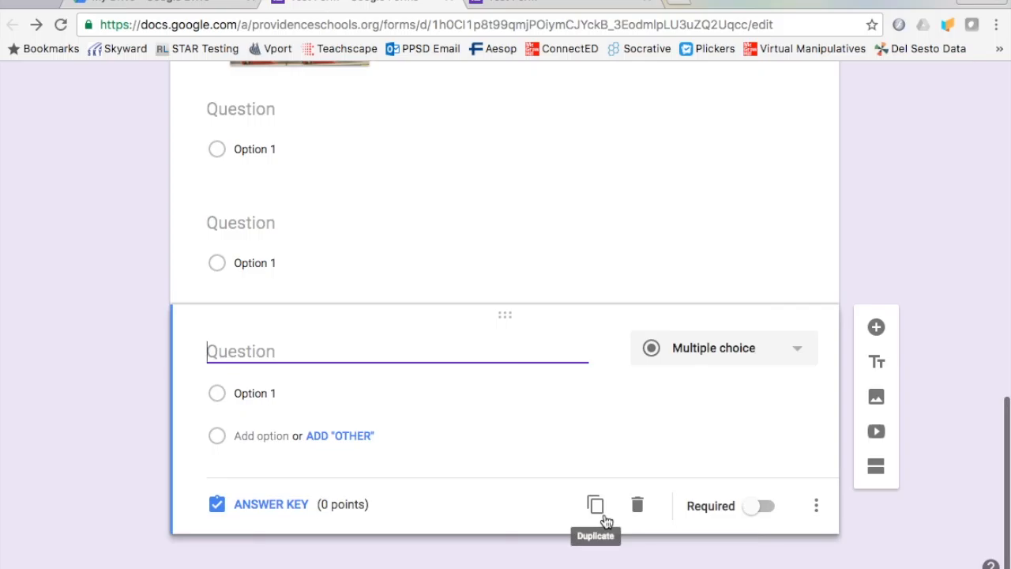
{"action": "left_click", "coordinate": [751, 512]}
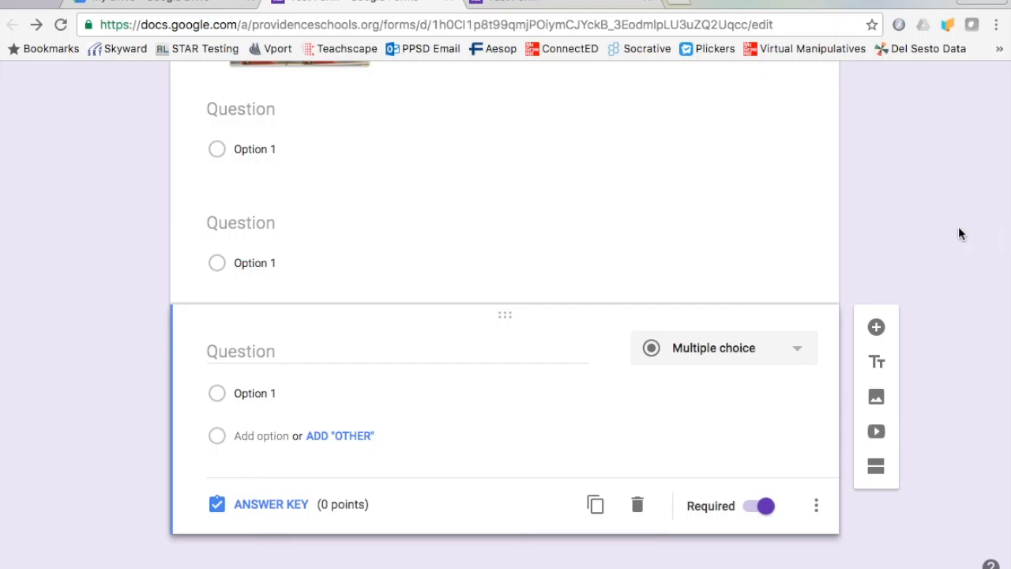
Draft an email for sending the form, entering the recipient's address and the subject "Take this quiz".
{"action": "scroll", "coordinate": [957, 226], "scroll_direction": "up", "scroll_amount": 10}
{"action": "scroll", "coordinate": [956, 256], "scroll_direction": "up", "scroll_amount": 4}
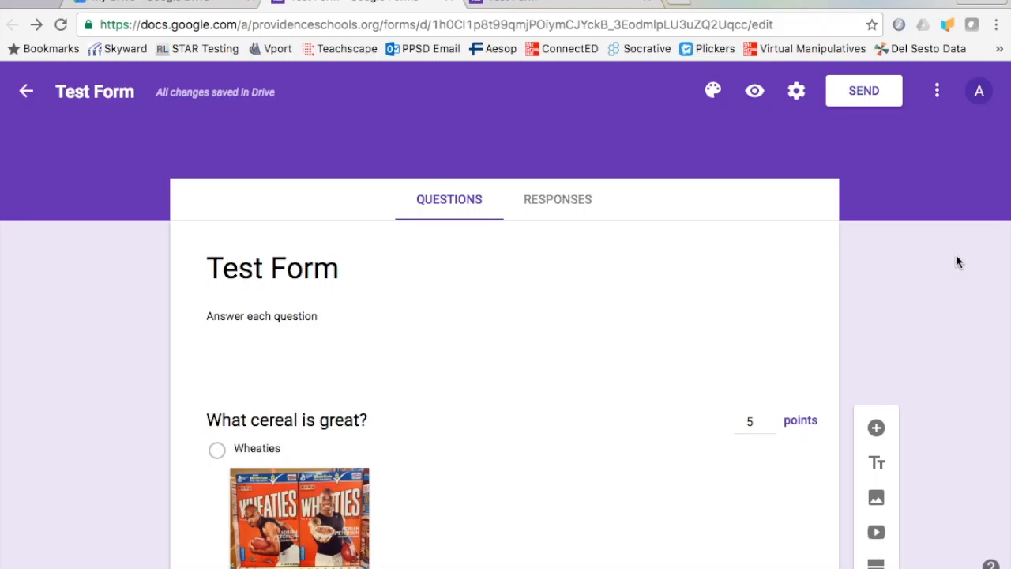
{"action": "left_click", "coordinate": [866, 100]}
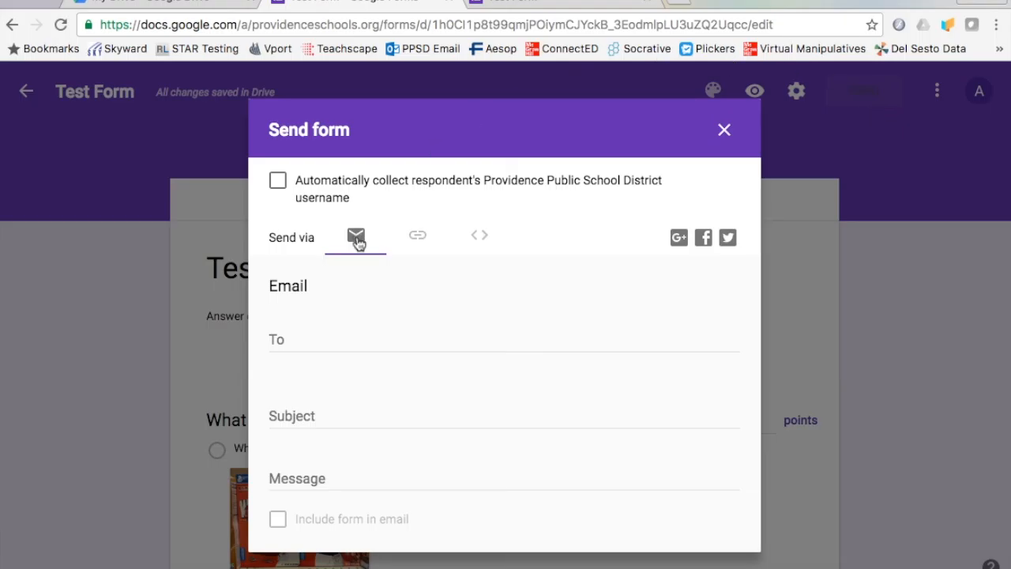
{"action": "left_click", "coordinate": [327, 336]}
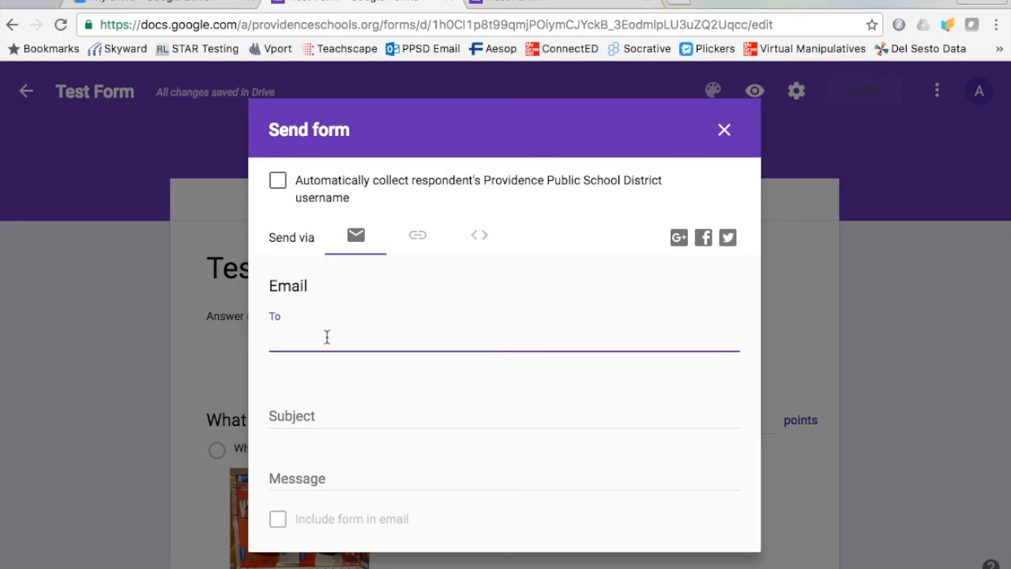
{"action": "type", "text": "anthon"}
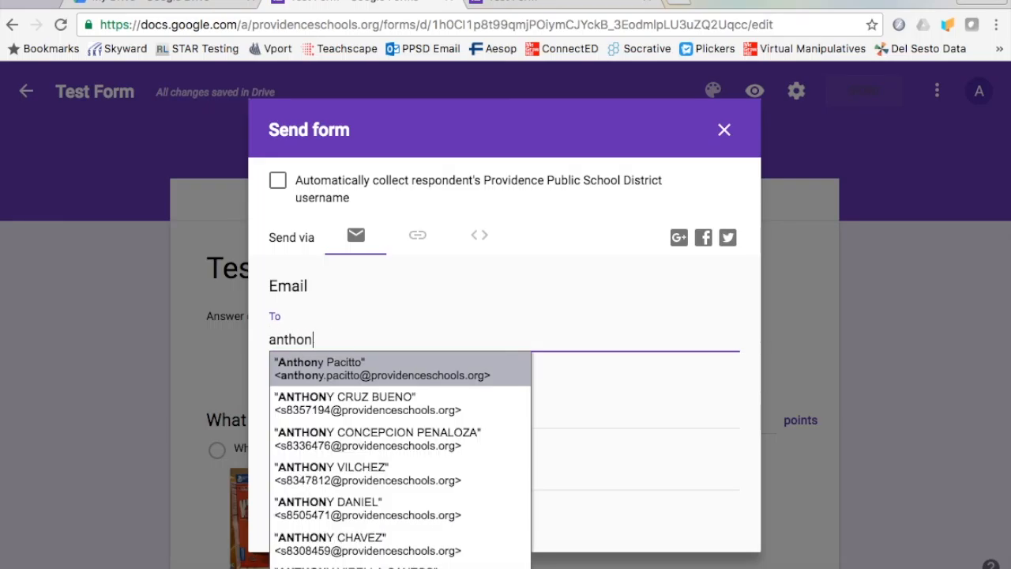
{"action": "key", "text": "Return"}
{"action": "left_click", "coordinate": [302, 414]}
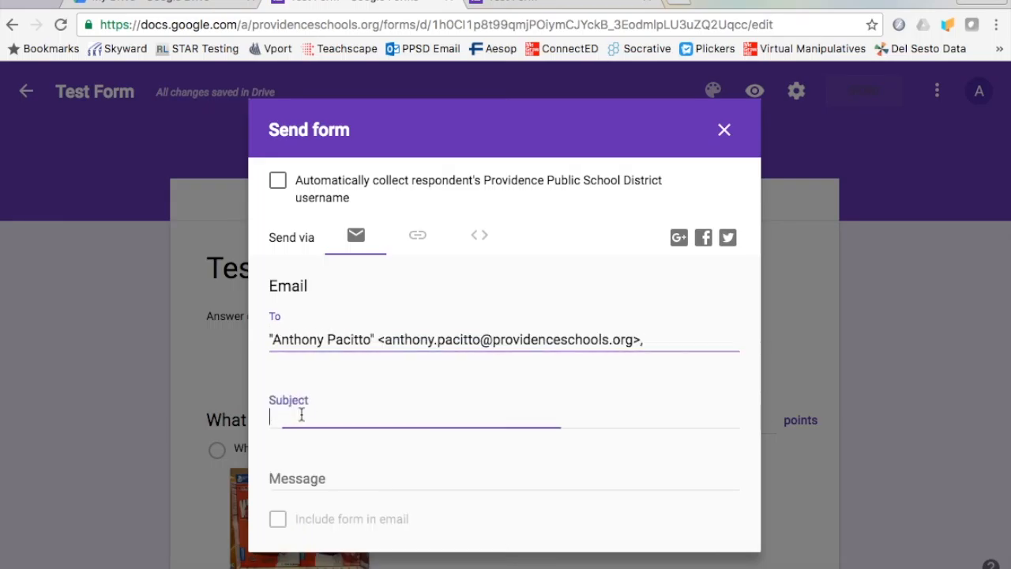
{"action": "type", "text": "Take this quiz"}
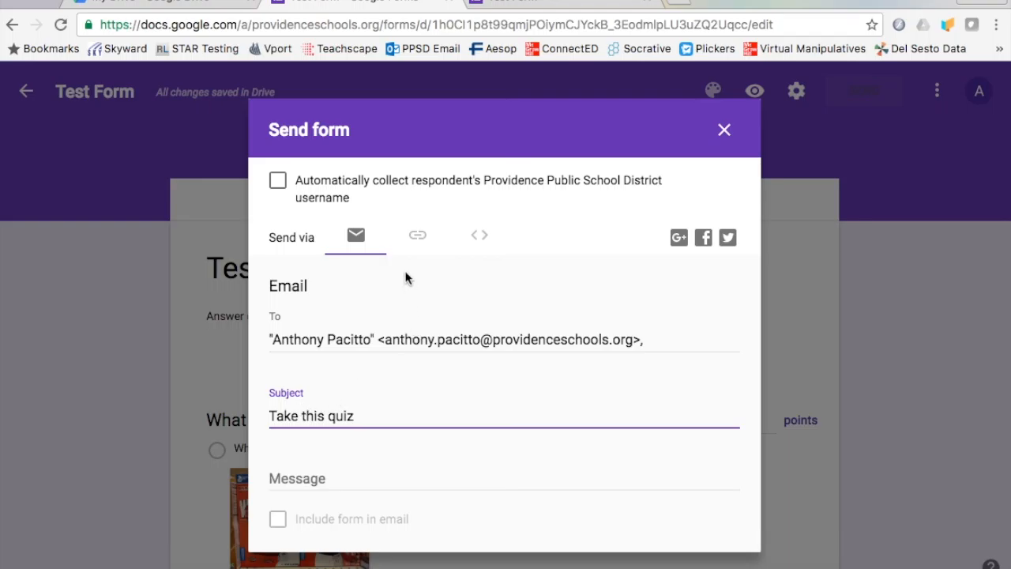
Review the form's link and embed sharing options, shorten the link and copy it, closing the send dialog.
{"action": "left_click", "coordinate": [410, 233]}
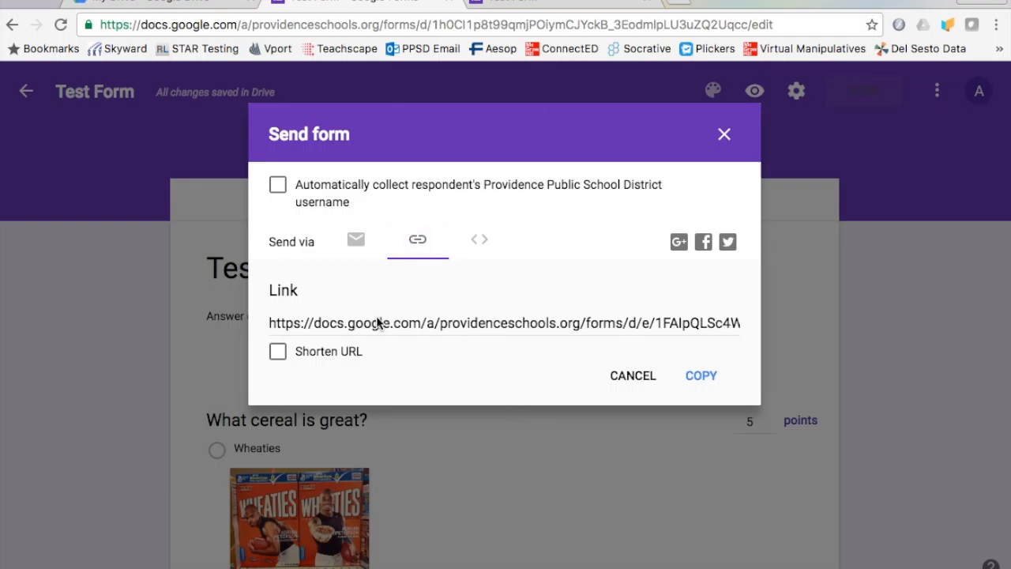
{"action": "left_click", "coordinate": [478, 241]}
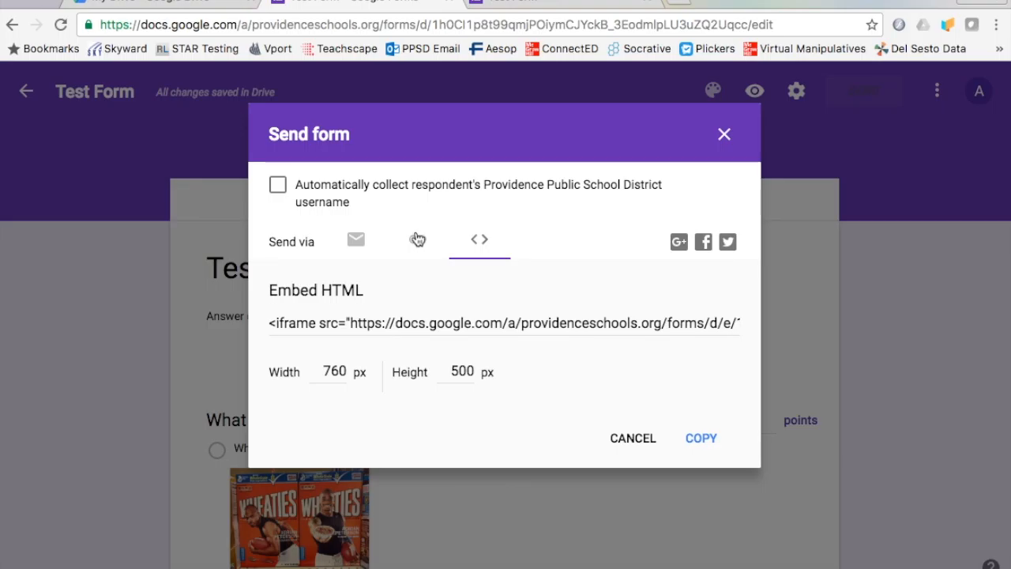
{"action": "left_click", "coordinate": [418, 240]}
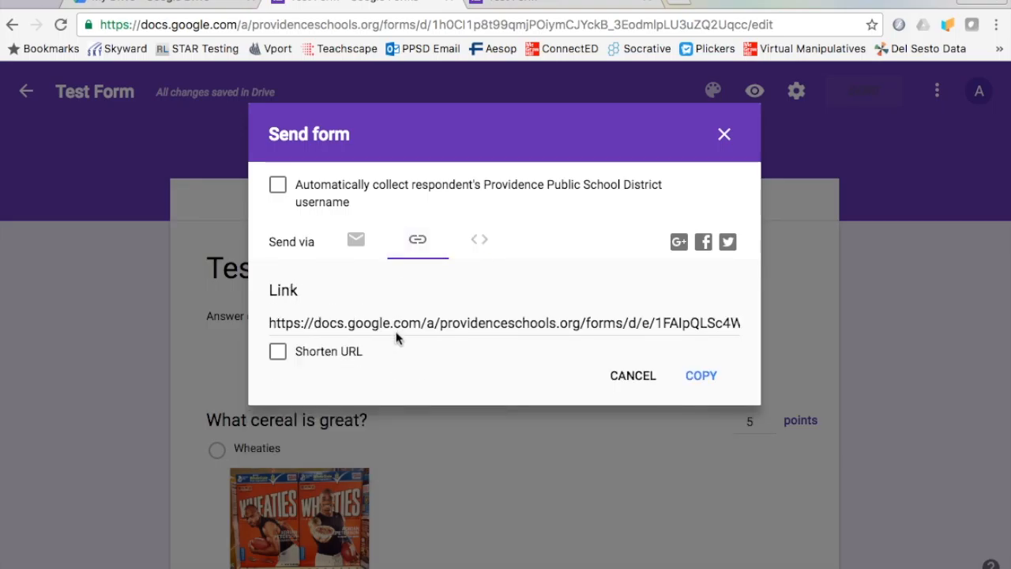
{"action": "left_click", "coordinate": [277, 352]}
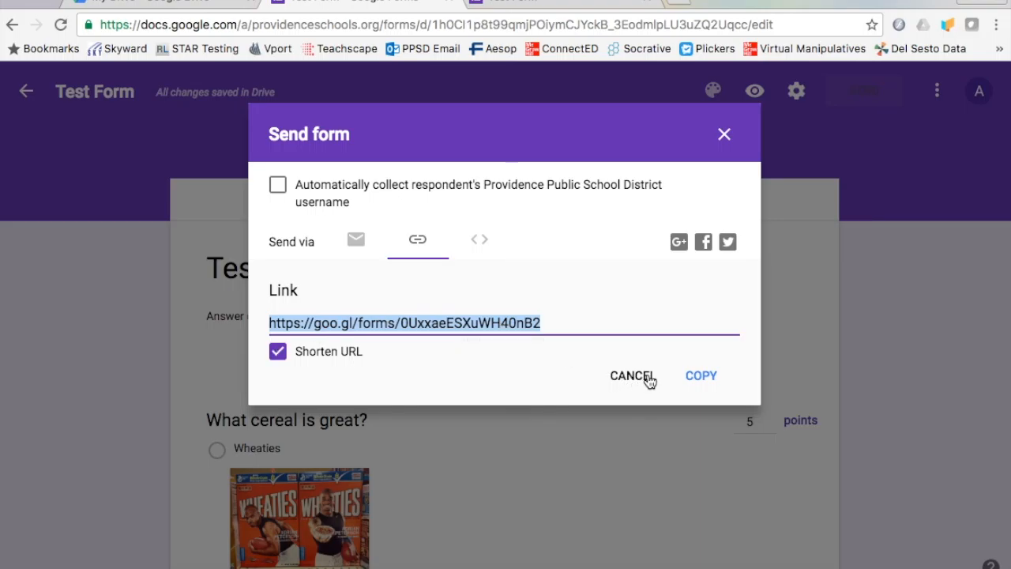
{"action": "left_click", "coordinate": [713, 377]}
{"action": "left_click", "coordinate": [648, 377]}
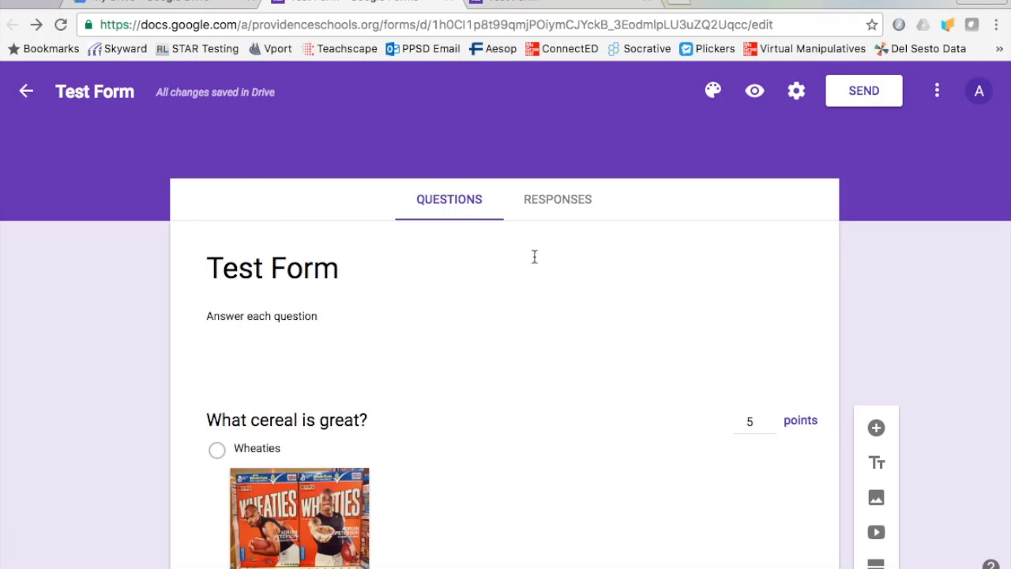
Examine the form's responses page and its response-handling options, returning to the questions.
{"action": "left_click", "coordinate": [555, 200]}
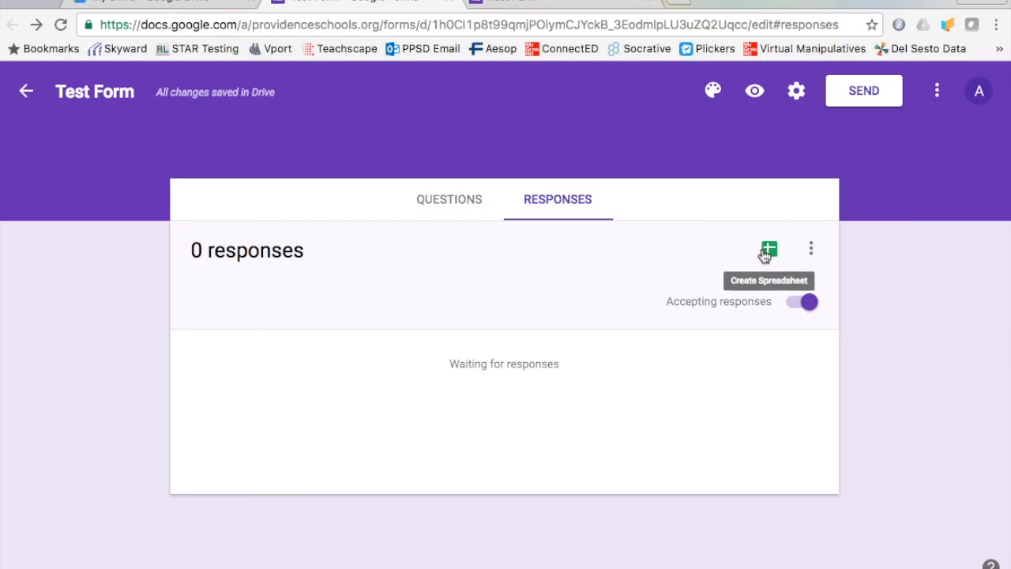
{"action": "left_click", "coordinate": [810, 251]}
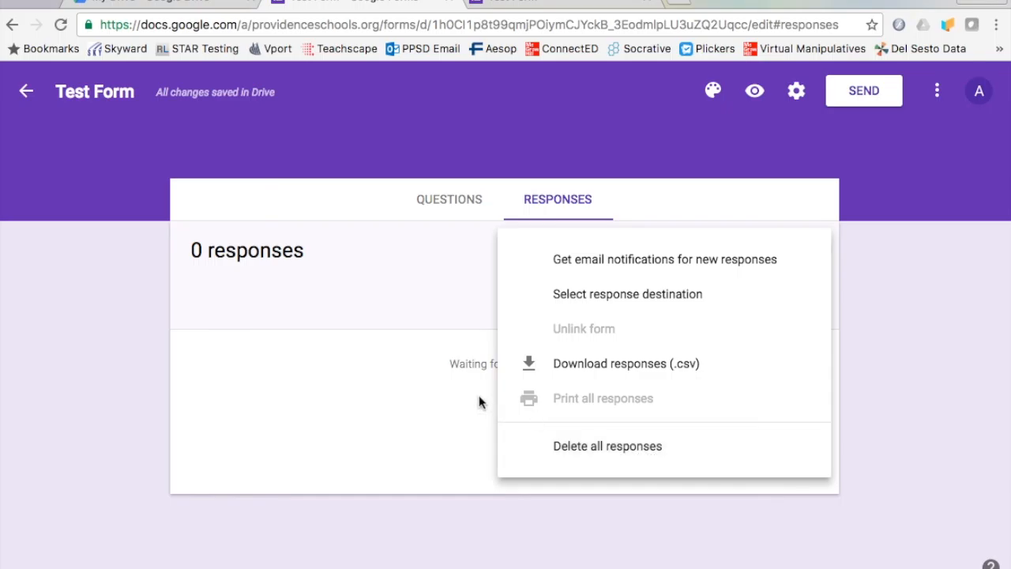
{"action": "left_click", "coordinate": [426, 397]}
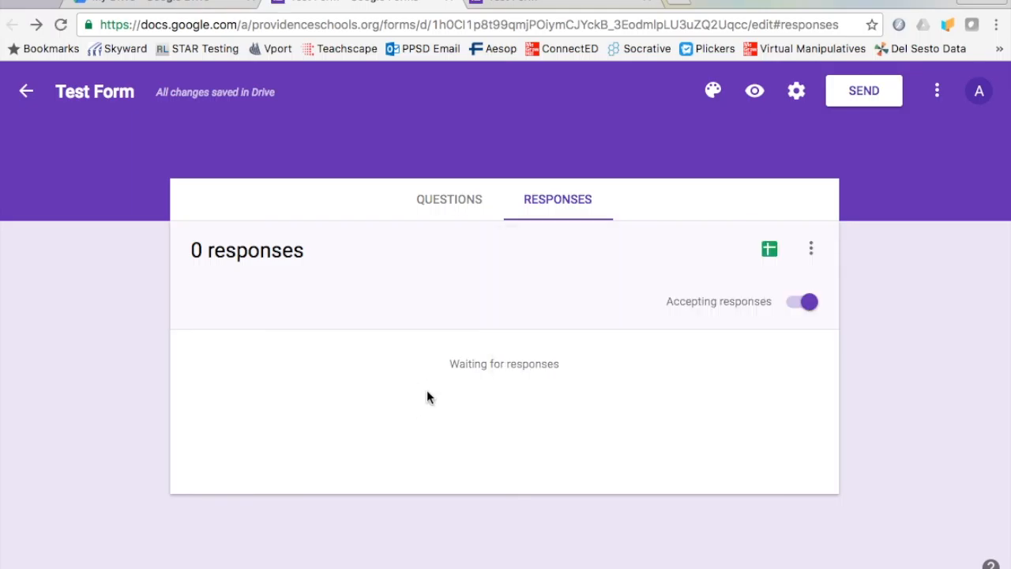
{"action": "left_click", "coordinate": [473, 221]}
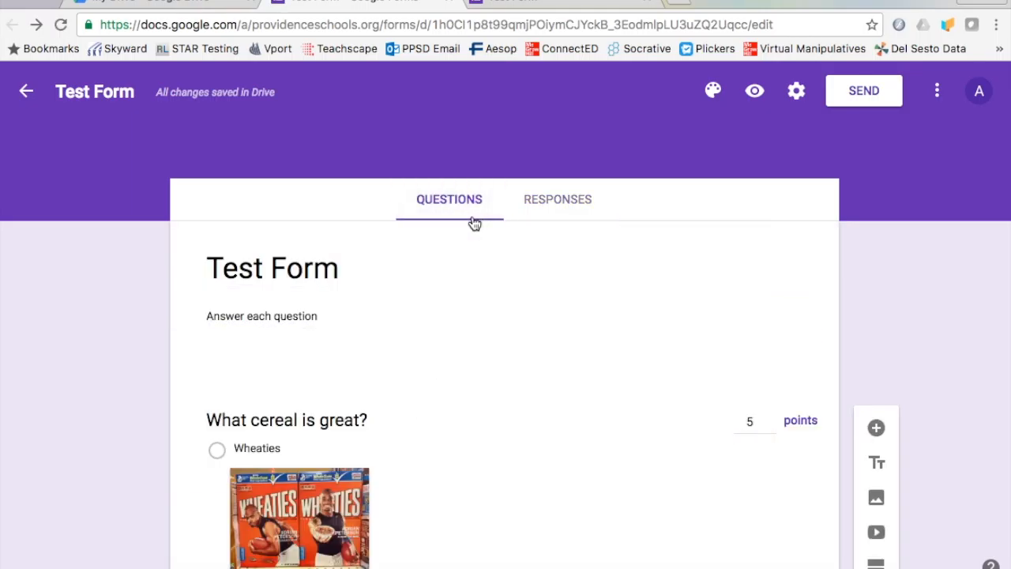